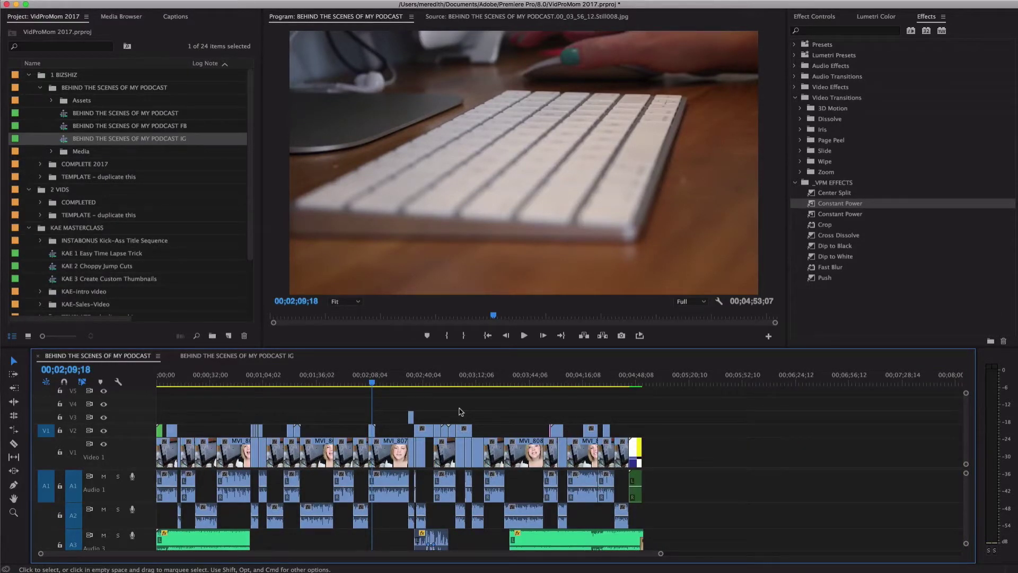
# Zoom into the BEHIND THE SCENES OF MY PODCAST timeline and scroll left to review its clips.
pyautogui.press('=')
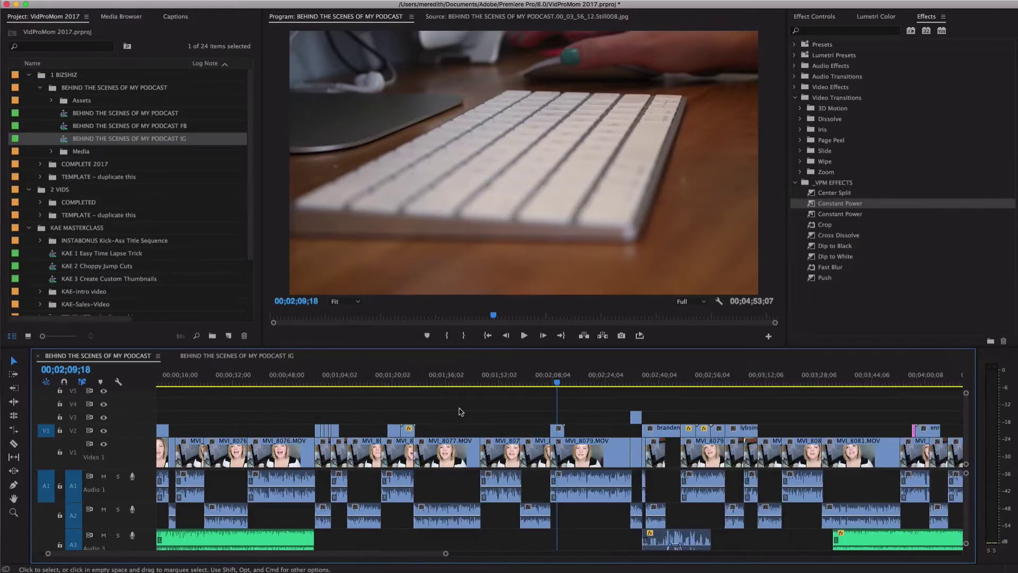
pyautogui.hscroll(-2, 402, 448)
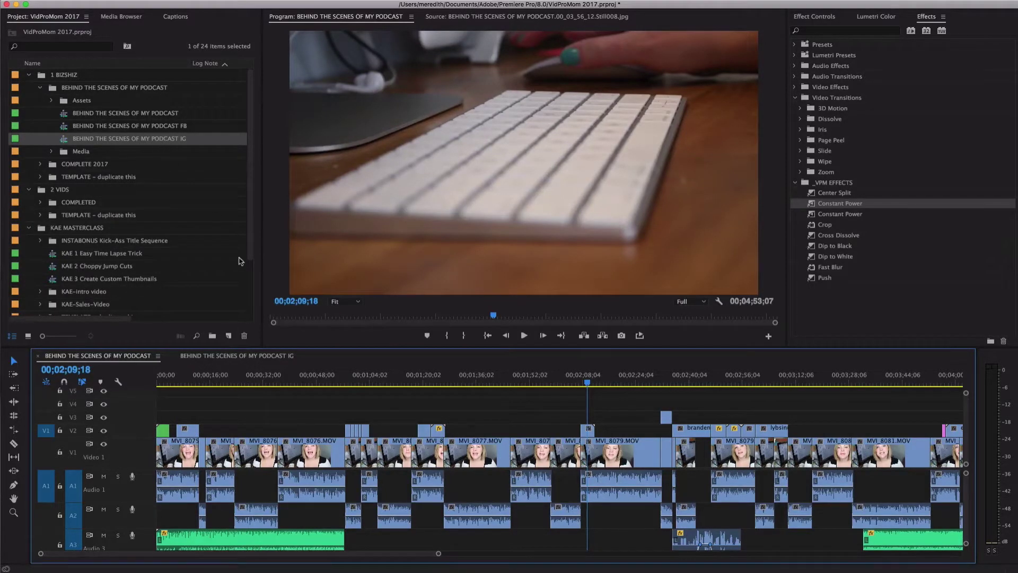
# Switch to the BEHIND THE SCENES OF MY PODCAST IG sequence and open the Project panel's New Item menu.
pyautogui.click(217, 357)
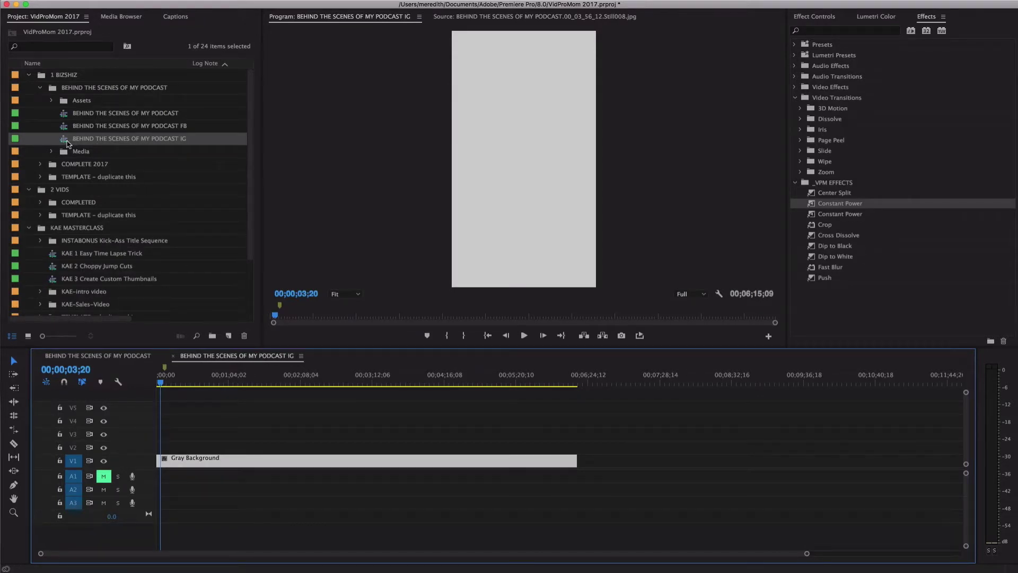
pyautogui.moveTo(67, 144)
pyautogui.click(229, 335)
# Start a new sequence and name it Instagram Story 750x1334.
pyautogui.click(237, 350)
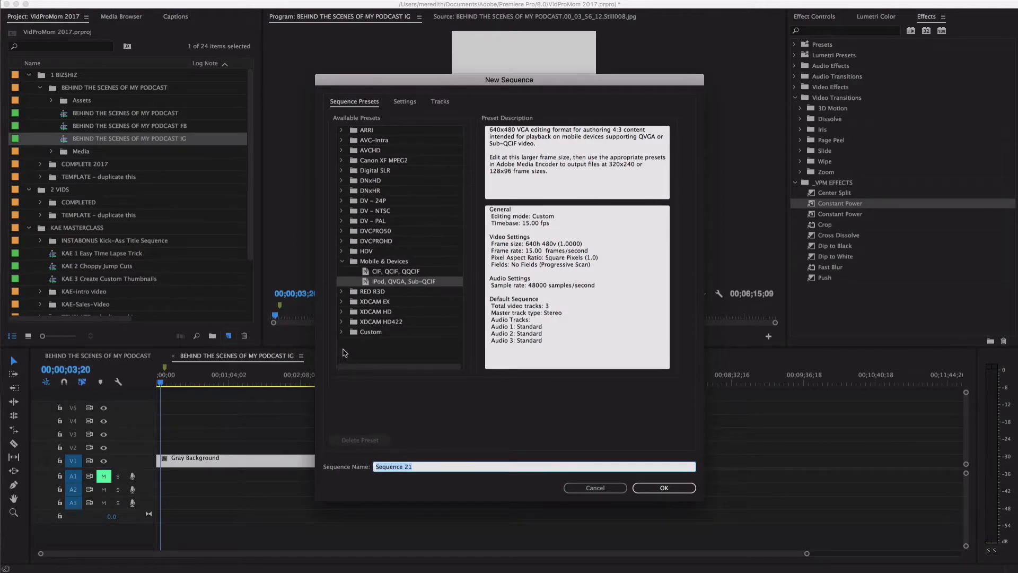
pyautogui.write('Instagram Story 750x1334')
pyautogui.moveTo(398, 467); pyautogui.dragTo(456, 468)
pyautogui.click(468, 468)
pyautogui.click(403, 408)
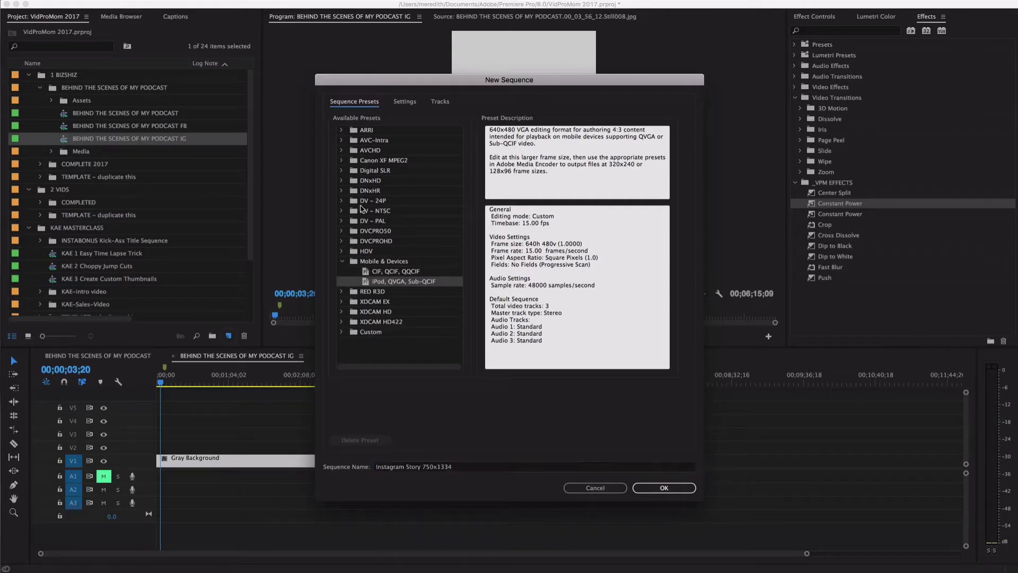
# Choose the Digital SLR > 1080p > DSLR 1080p30 preset for the new sequence.
pyautogui.click(342, 173)
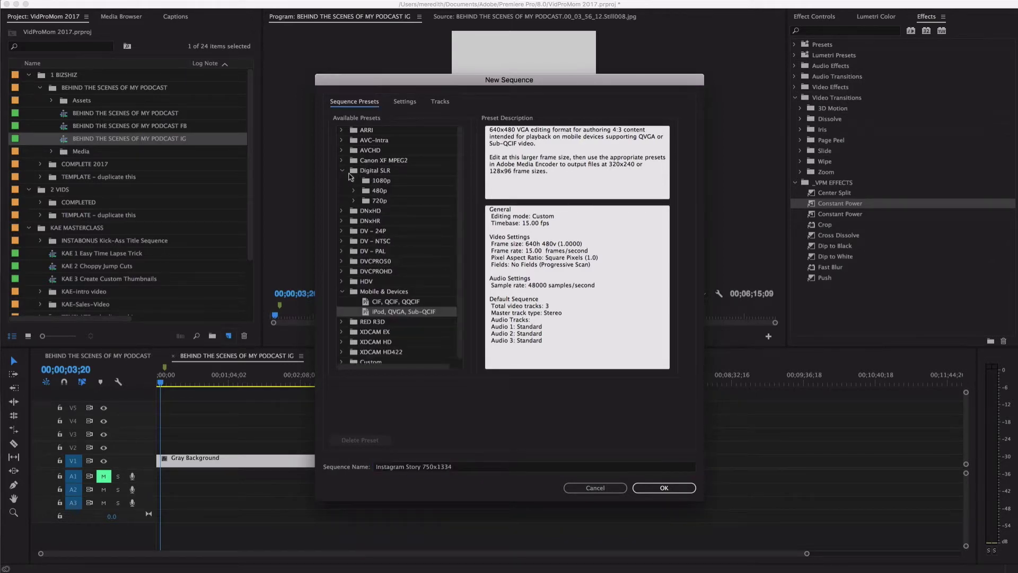
pyautogui.click(363, 184)
pyautogui.click(353, 181)
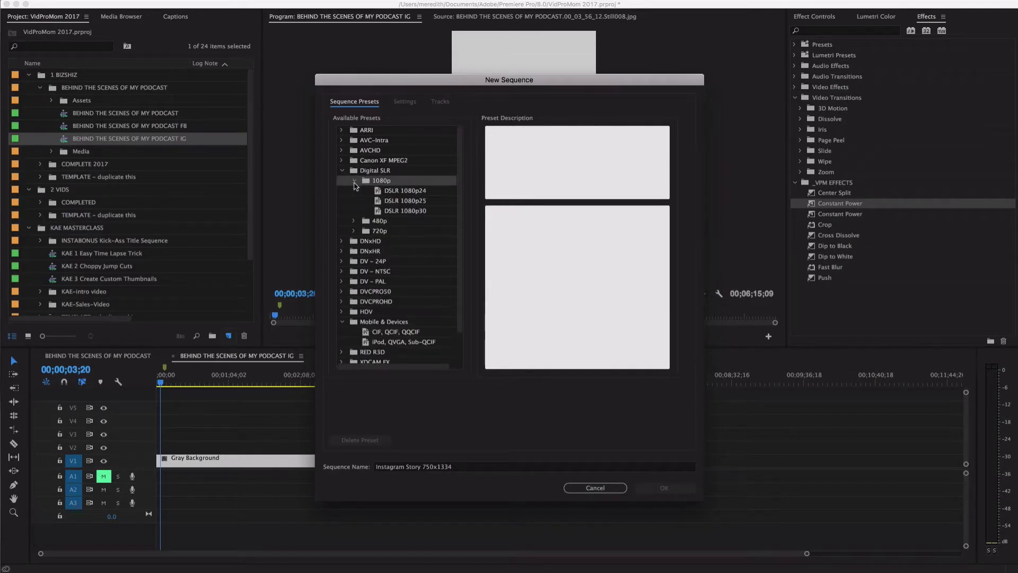
pyautogui.click(379, 212)
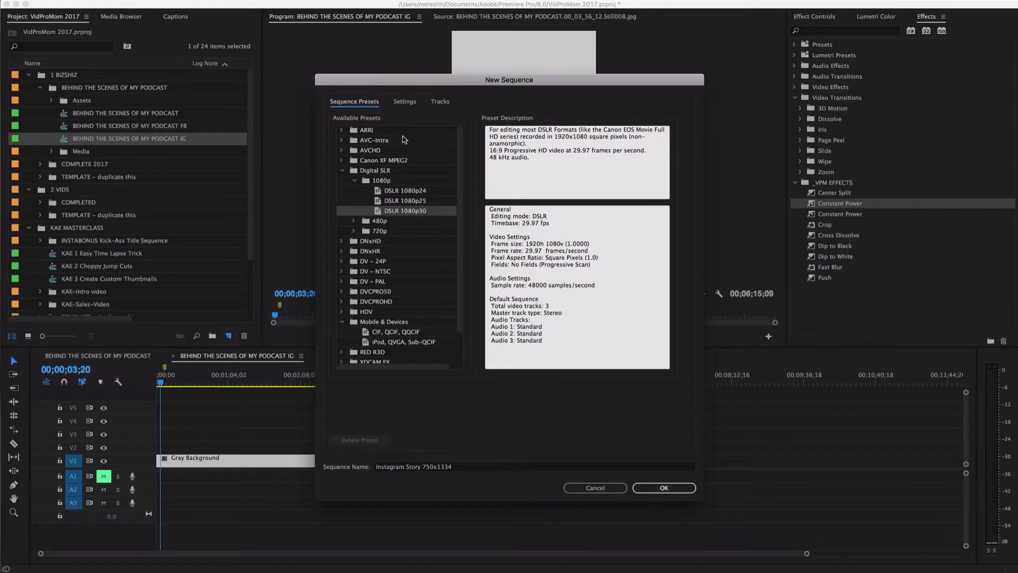
pyautogui.click(405, 106)
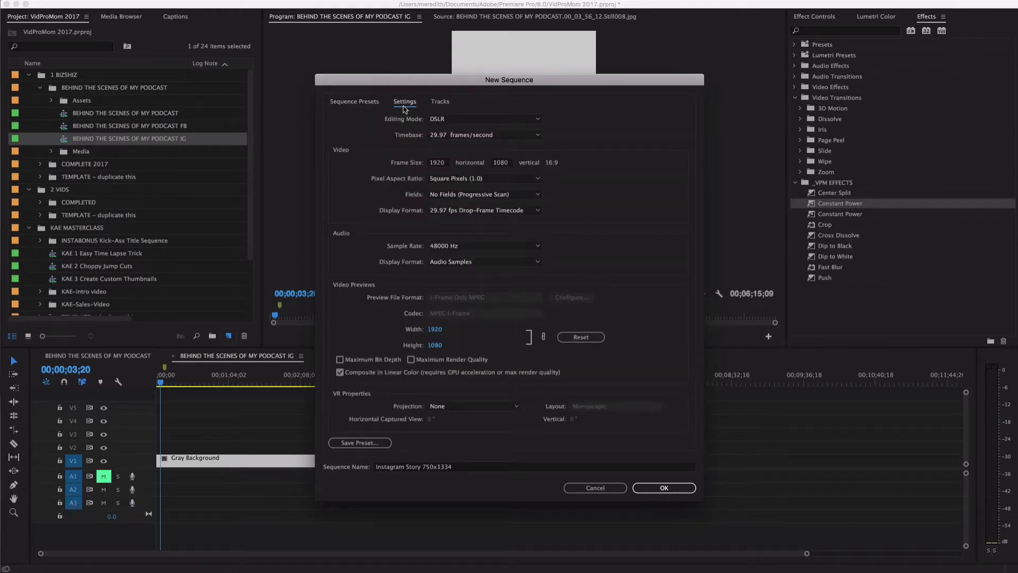
# Set the frame size to 750 x 1334 and create the sequence.
pyautogui.click(441, 168)
pyautogui.write('750')
pyautogui.press('Tab')
pyautogui.write('14')
pyautogui.write('34')
pyautogui.press('Tab')
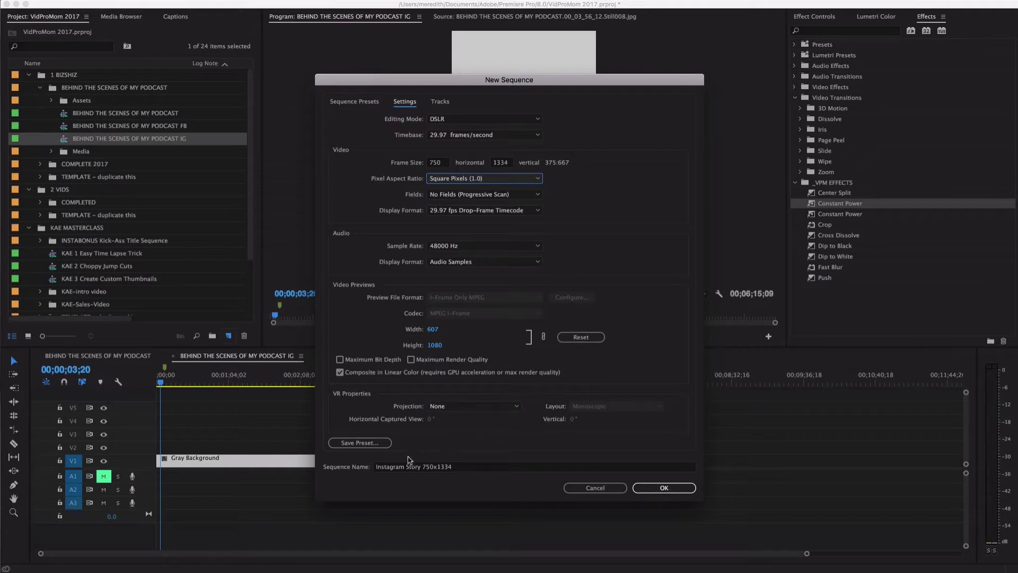
pyautogui.click(391, 467)
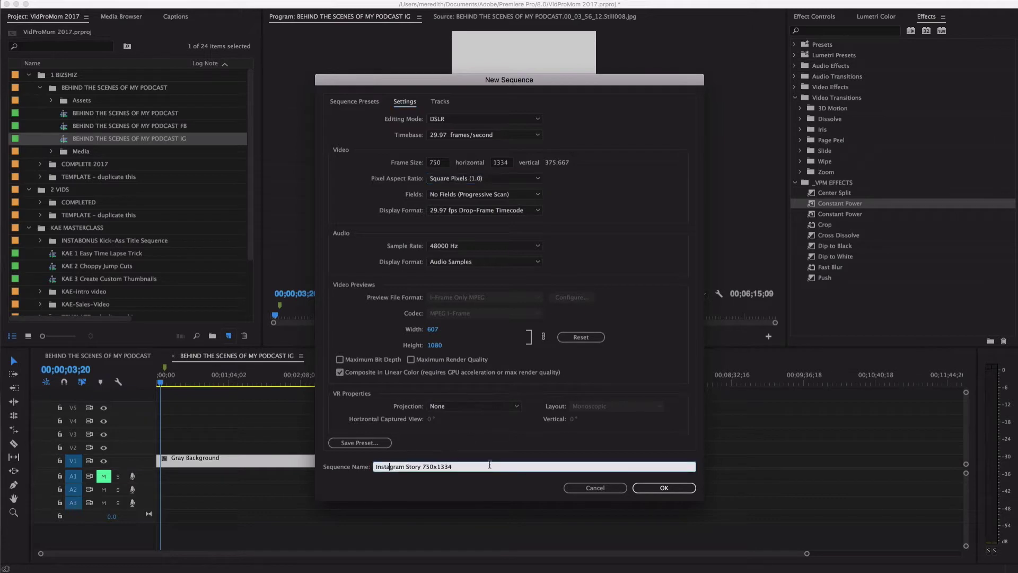
pyautogui.click(666, 488)
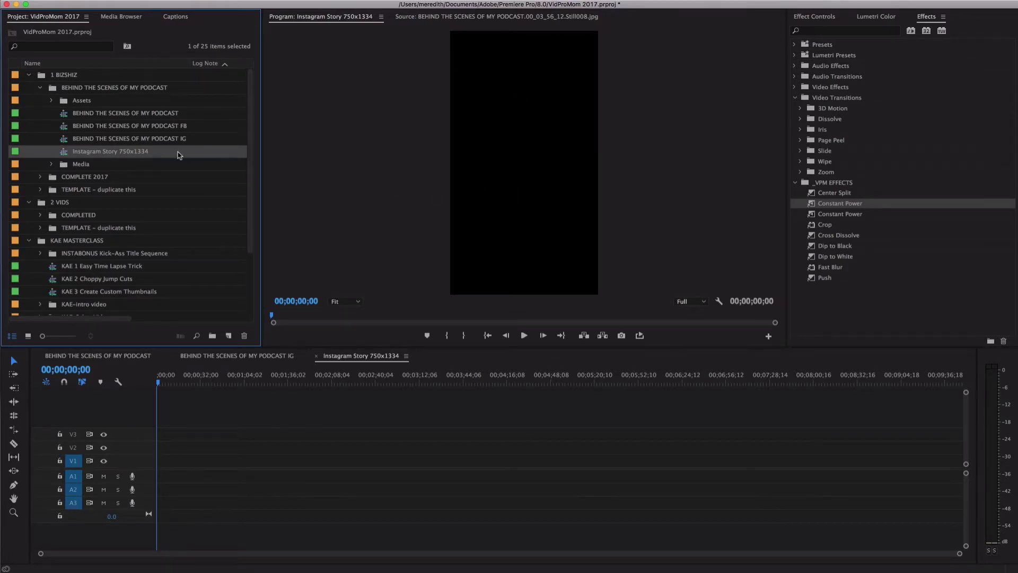
# Paste the Gray Background clip into Instagram Story 750x1334 and open its gray bg w/ blue letters title.
pyautogui.click(157, 142)
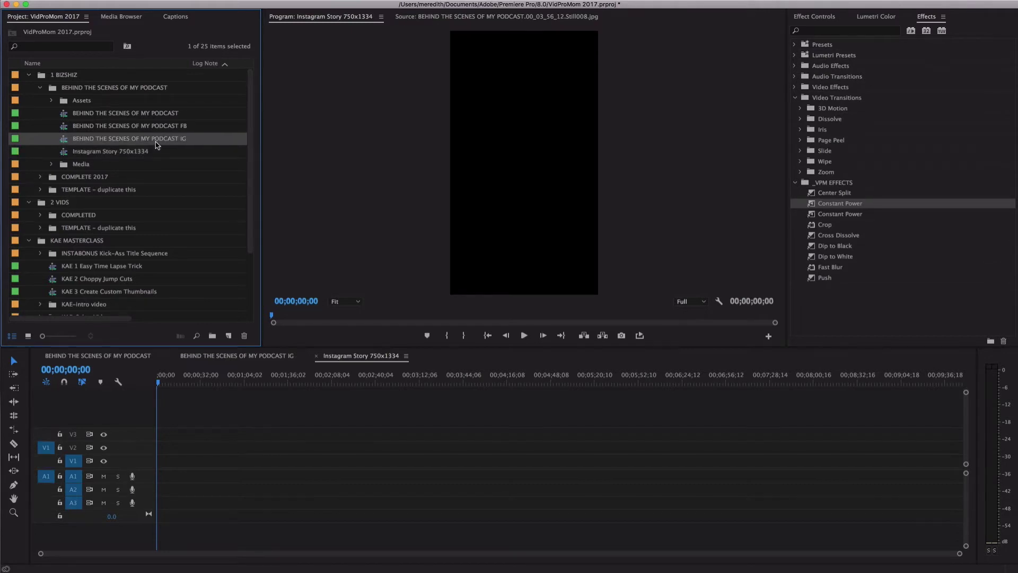
pyautogui.doubleClick(70, 140)
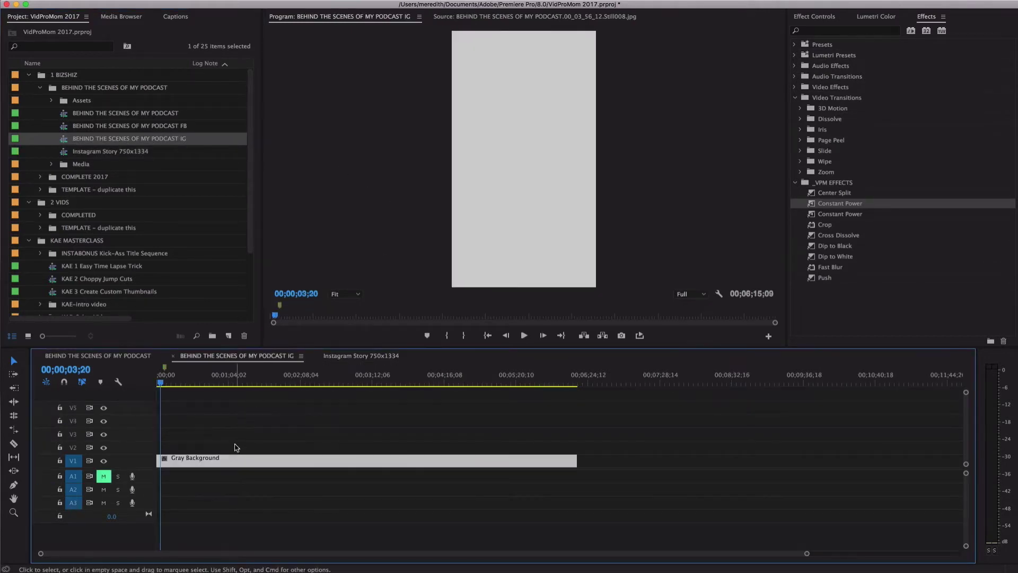
pyautogui.click(123, 154)
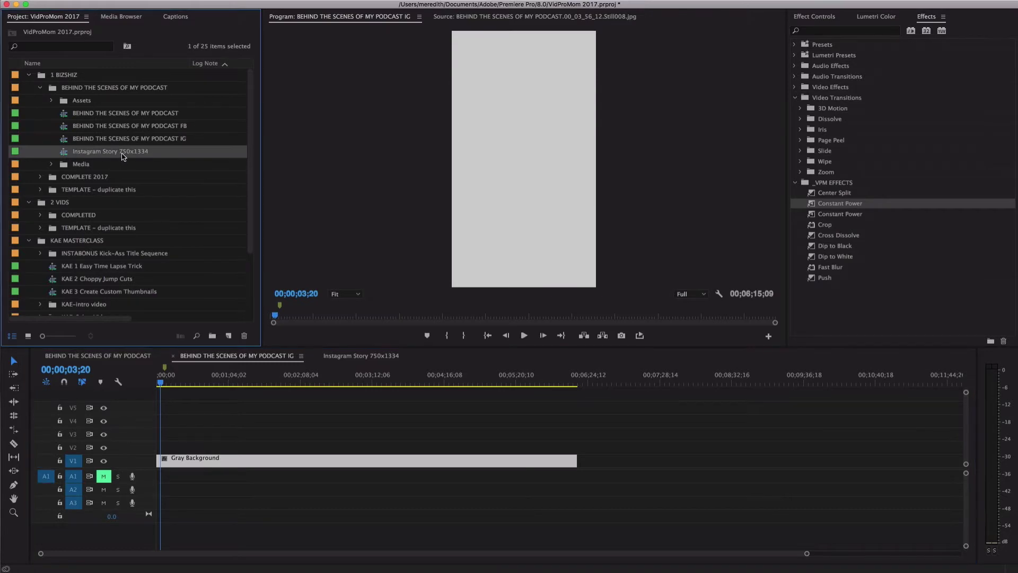
pyautogui.click(339, 356)
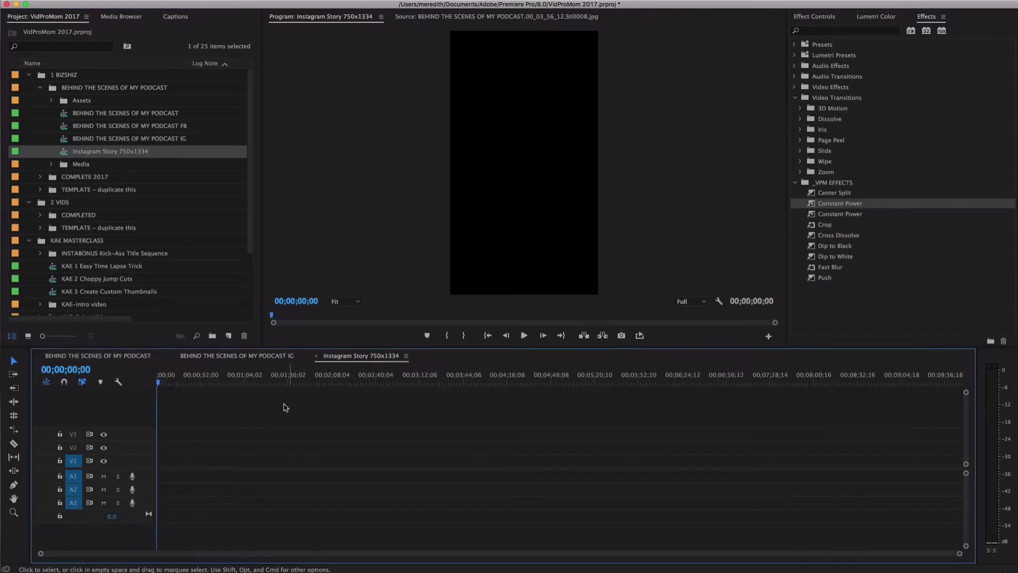
pyautogui.press('super+v')
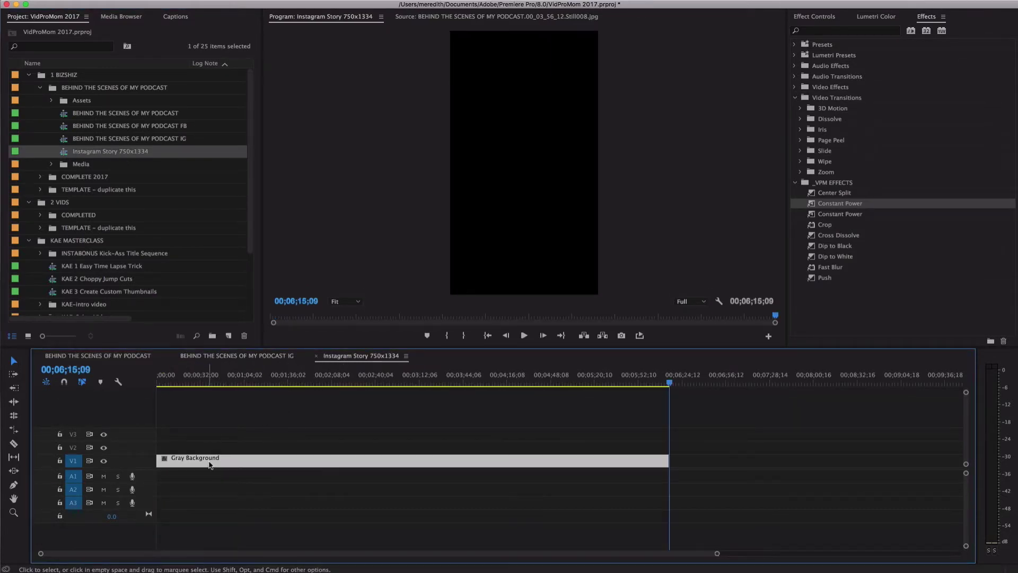
pyautogui.click(234, 383)
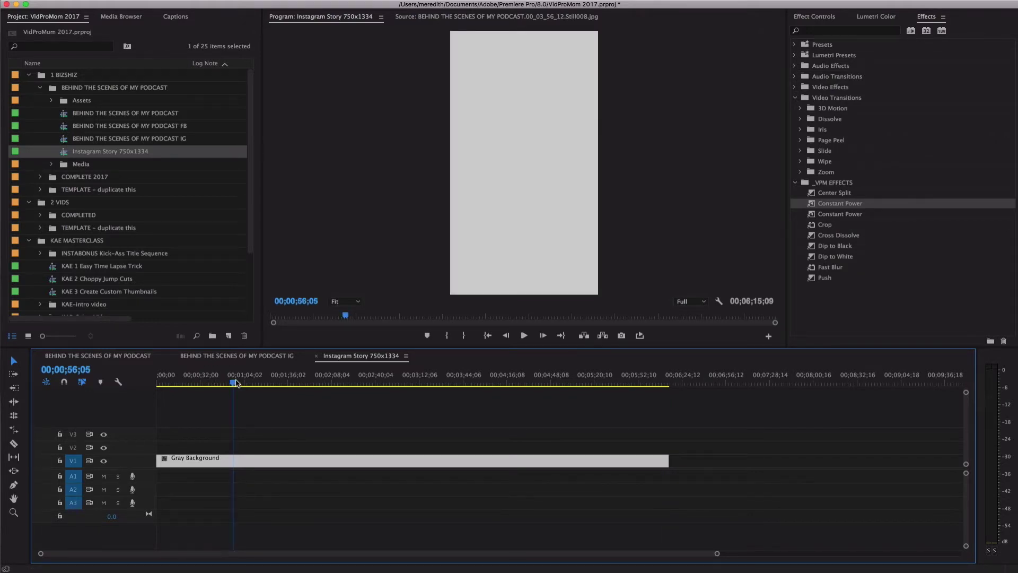
pyautogui.doubleClick(253, 461)
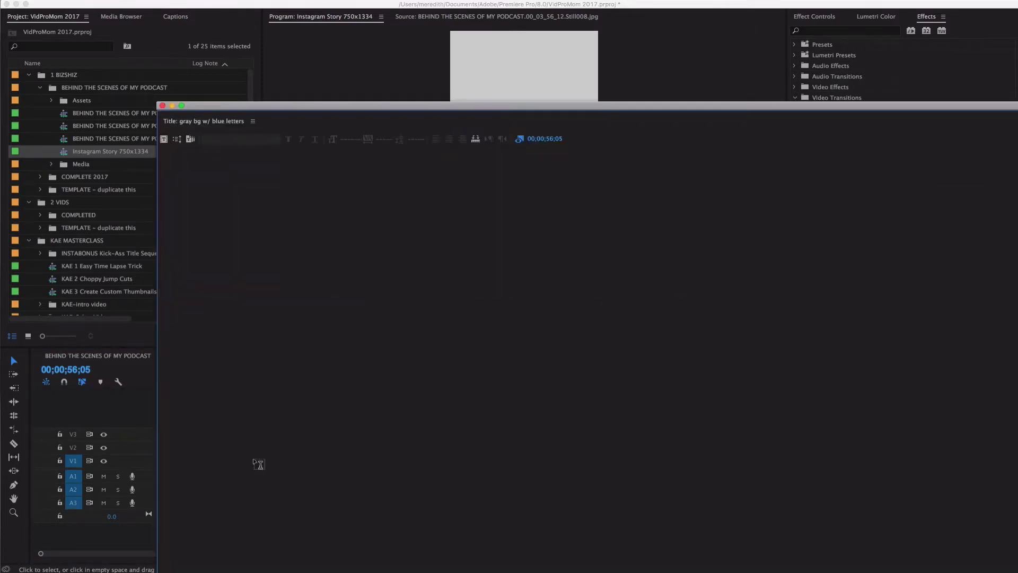
# Add a text box reading 'BEHIND THE S' across the middle of the title.
pyautogui.moveTo(340, 106); pyautogui.dragTo(222, 37)
pyautogui.click(200, 174)
pyautogui.moveTo(214, 173); pyautogui.dragTo(215, 175)
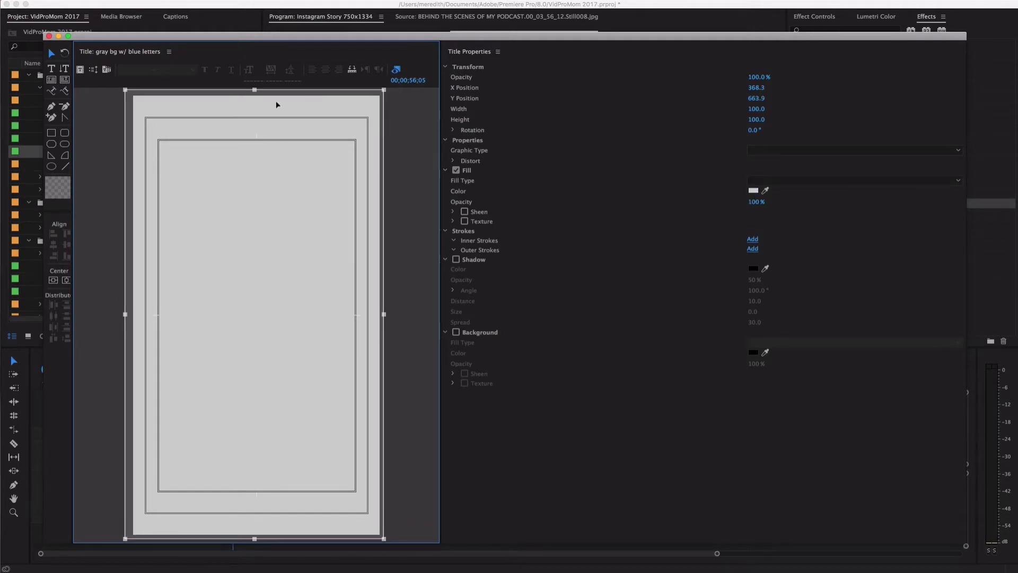
pyautogui.click(51, 69)
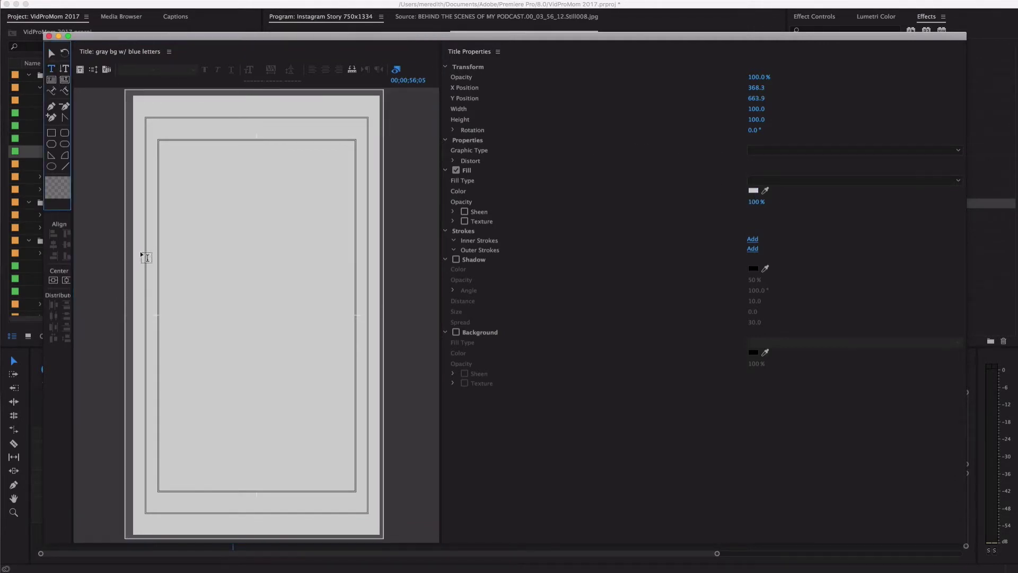
pyautogui.click(151, 284)
pyautogui.moveTo(269, 361); pyautogui.dragTo(313, 382)
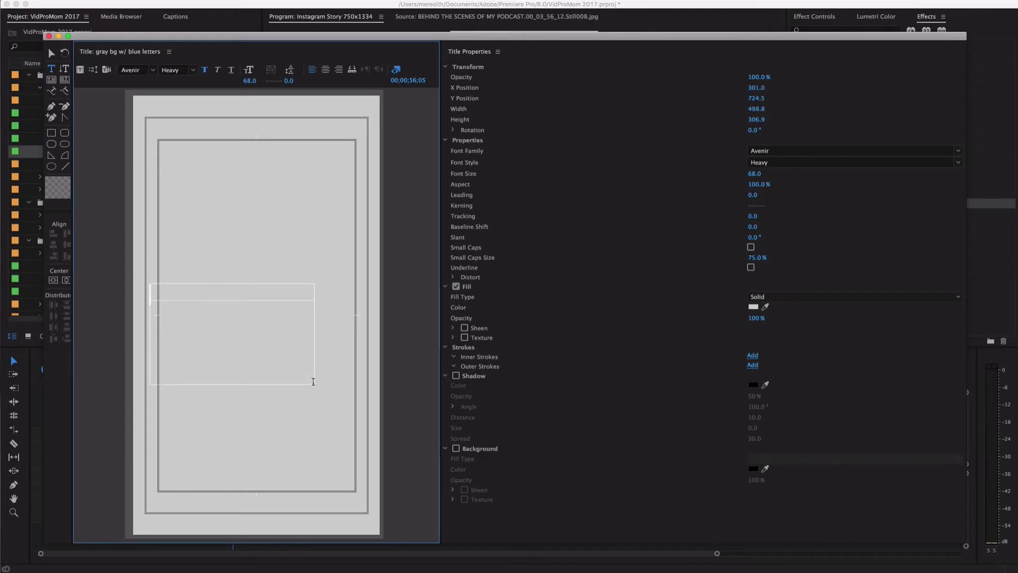
pyautogui.write('BEHIND THE S')
# Colour the title text purple and shrink its box to fit one line.
pyautogui.press('super+a')
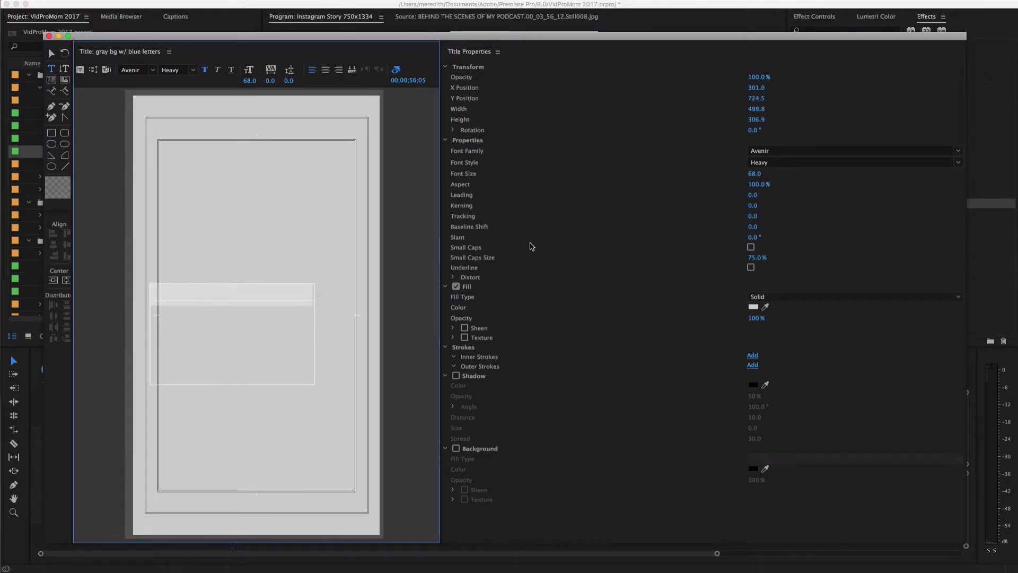
pyautogui.click(754, 309)
pyautogui.moveTo(489, 170); pyautogui.dragTo(508, 191)
pyautogui.click(536, 196)
pyautogui.click(620, 85)
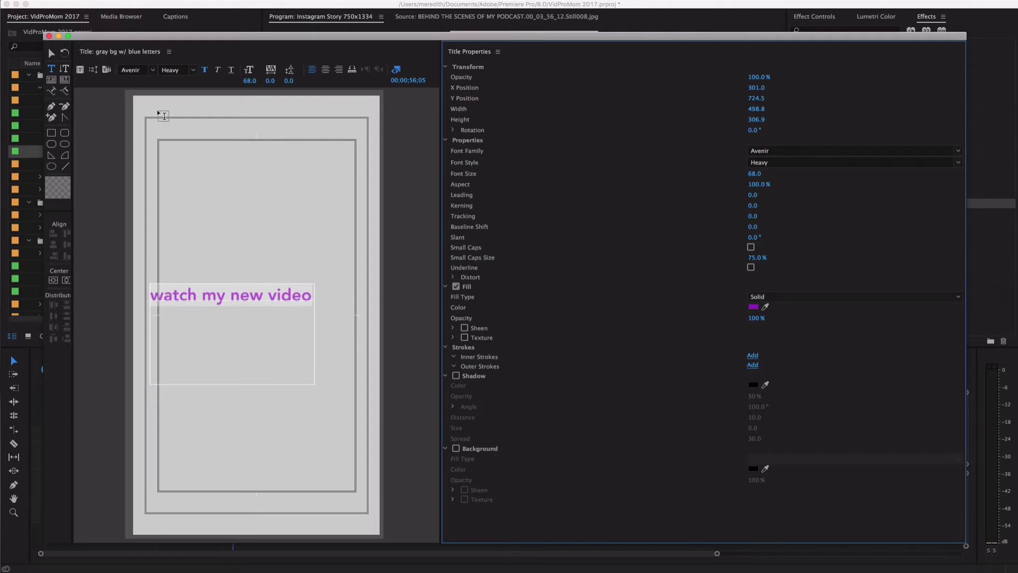
pyautogui.press('Escape')
pyautogui.moveTo(234, 283); pyautogui.dragTo(243, 365)
# Delete the 'watch my new video' text and close the title editor.
pyautogui.click(279, 402)
pyautogui.moveTo(280, 403); pyautogui.dragTo(288, 436)
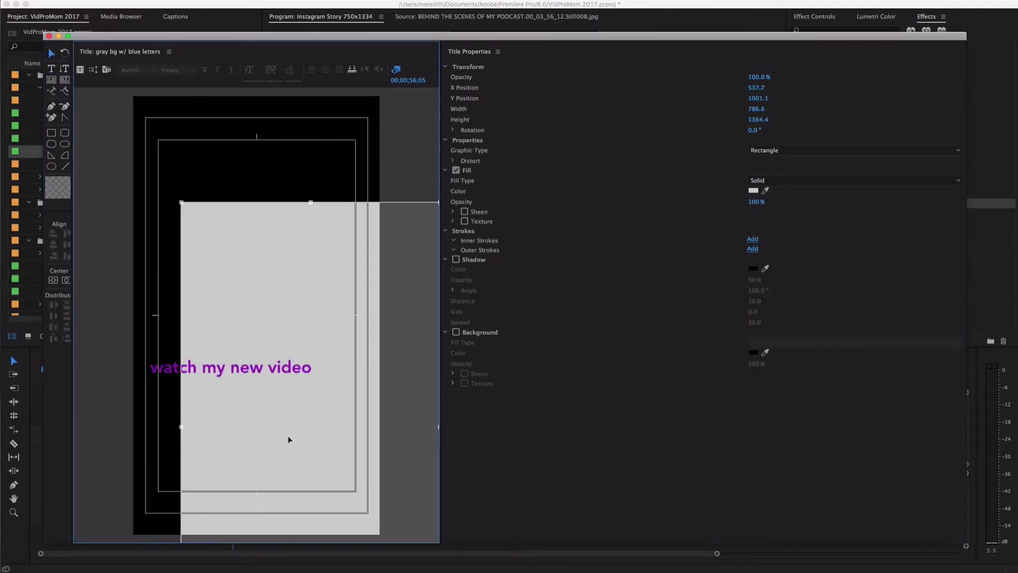
pyautogui.press('super+z')
pyautogui.click(249, 368)
pyautogui.moveTo(249, 368); pyautogui.dragTo(310, 510)
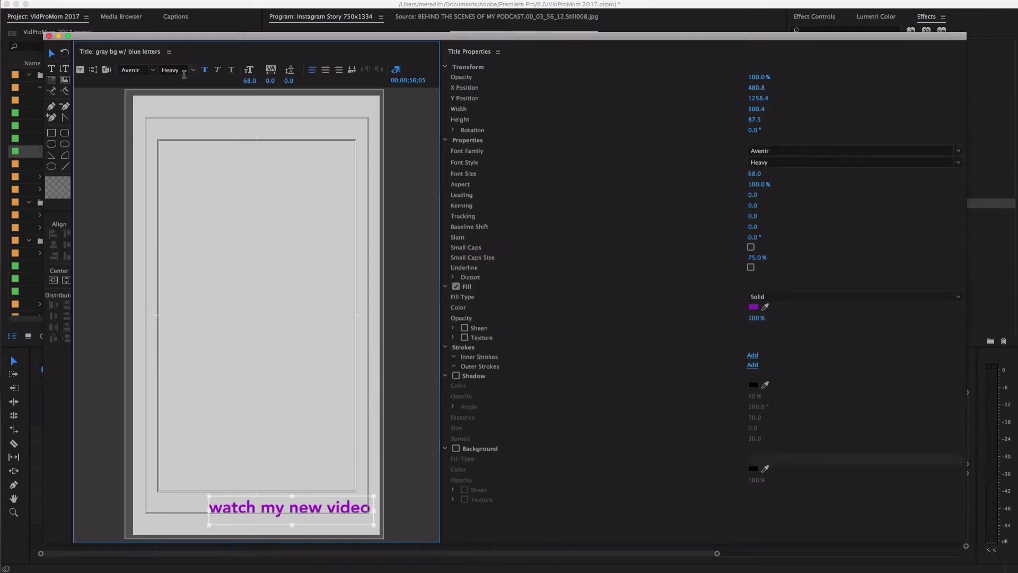
pyautogui.press('Delete')
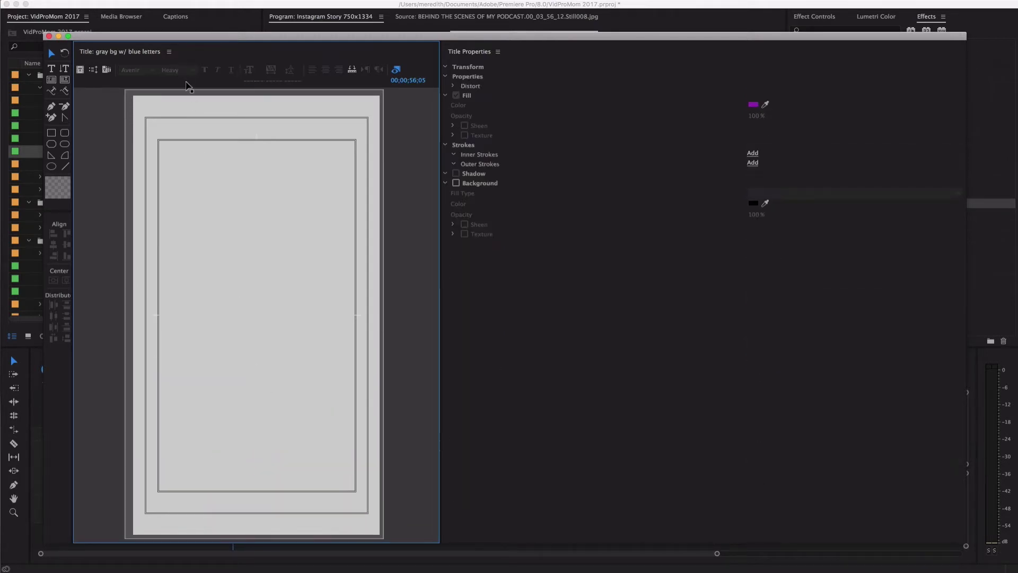
pyautogui.click(49, 36)
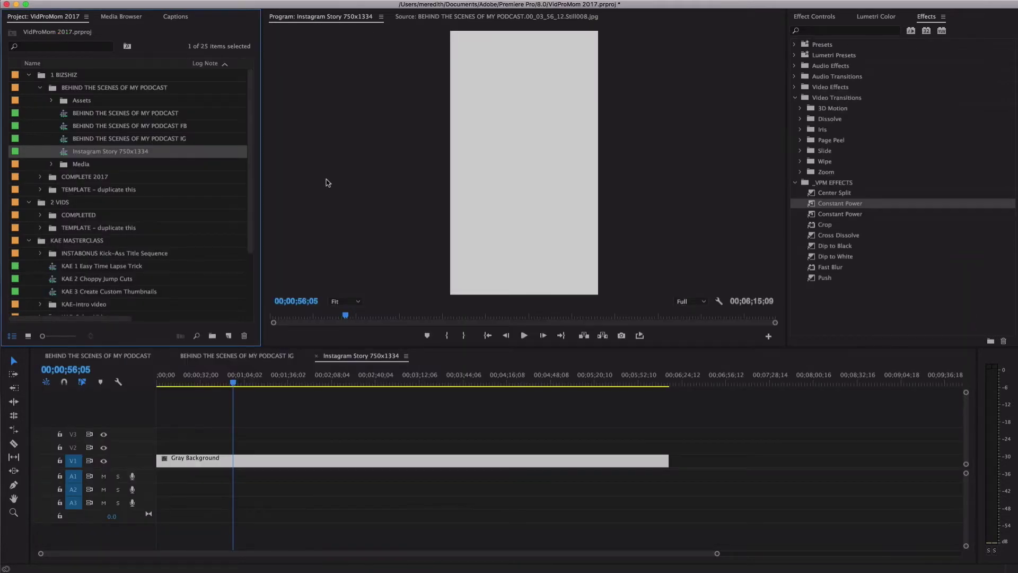
# Marquee-select the podcast clips in BEHIND THE SCENES OF MY PODCAST, then return to Instagram Story 750x1334.
pyautogui.click(266, 468)
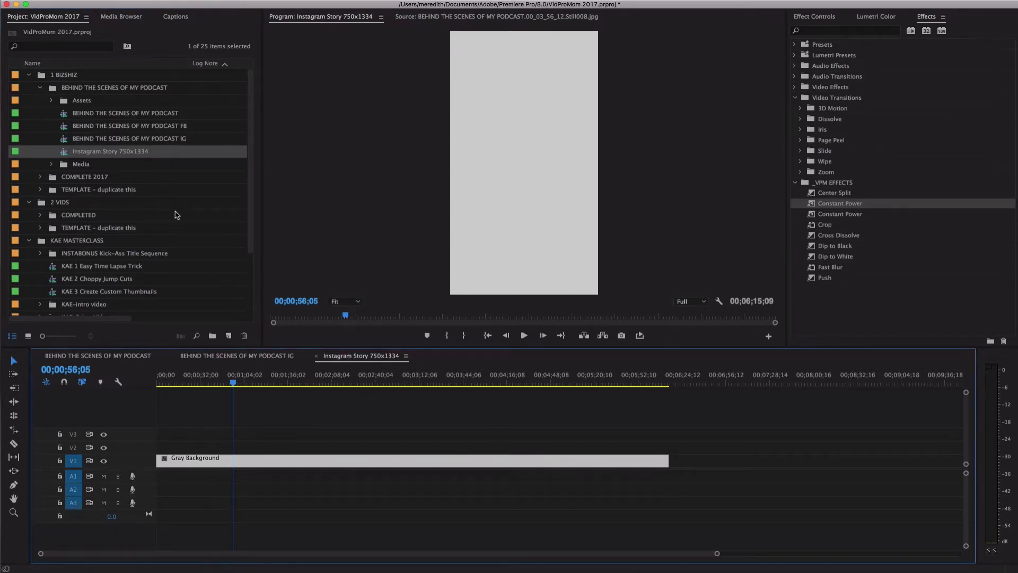
pyautogui.click(118, 356)
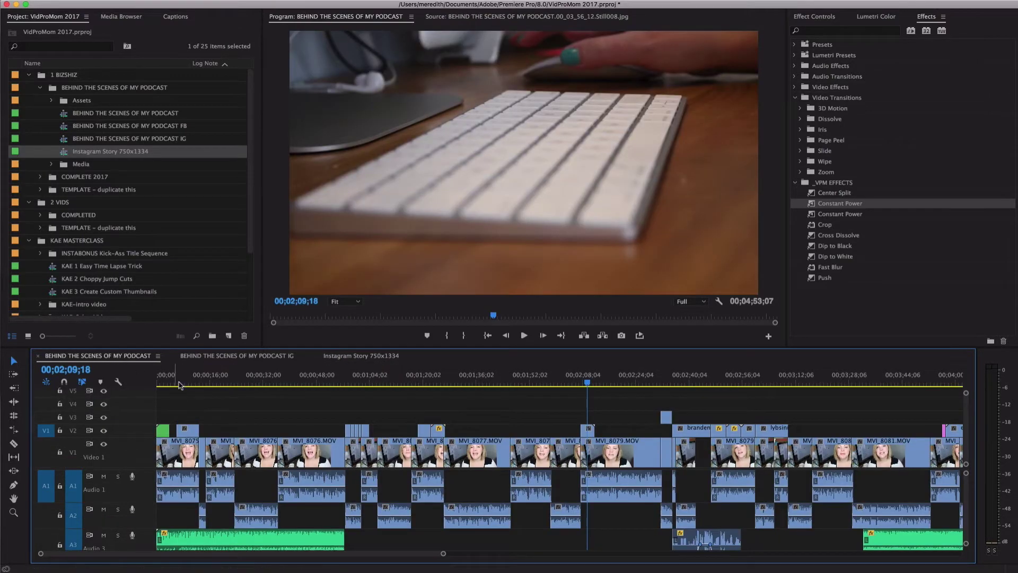
pyautogui.moveTo(180, 401); pyautogui.dragTo(328, 489)
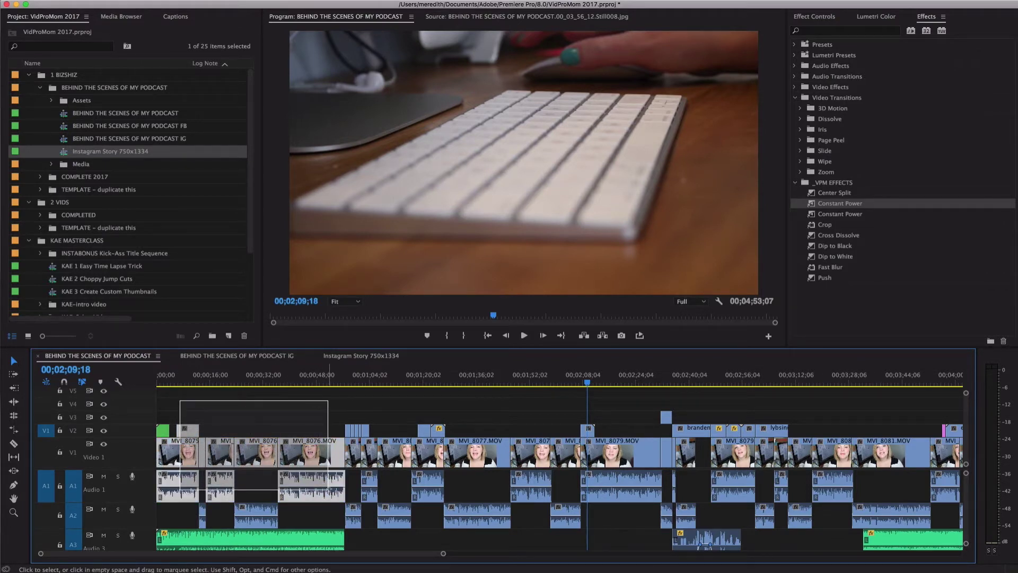
pyautogui.moveTo(328, 489); pyautogui.dragTo(780, 522)
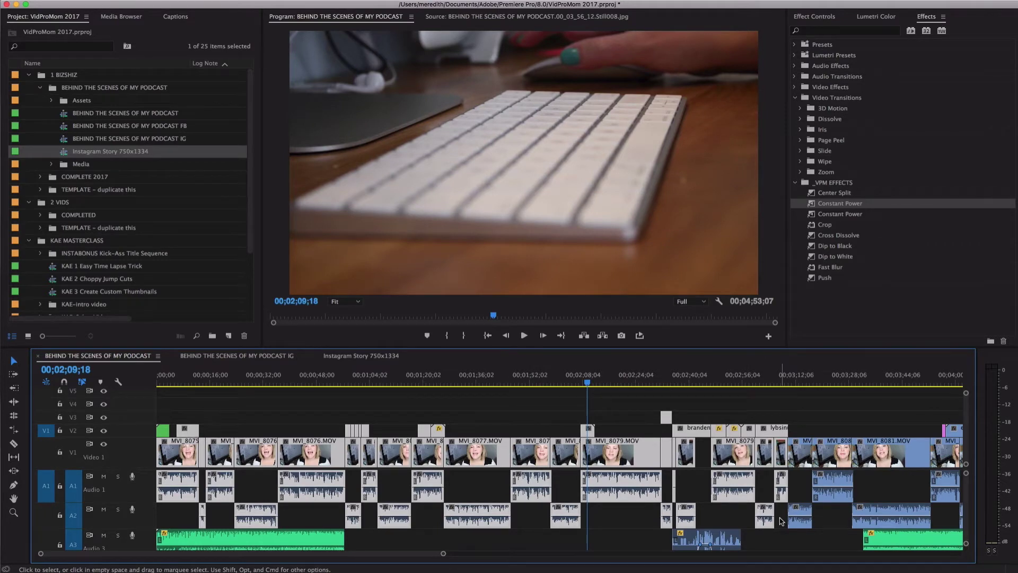
pyautogui.moveTo(189, 403); pyautogui.dragTo(781, 548)
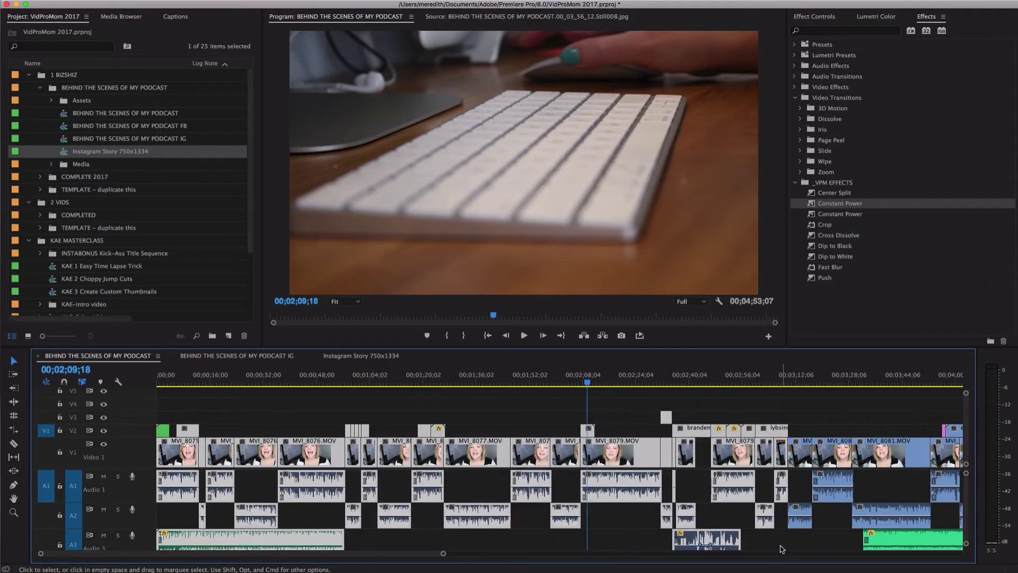
pyautogui.click(361, 356)
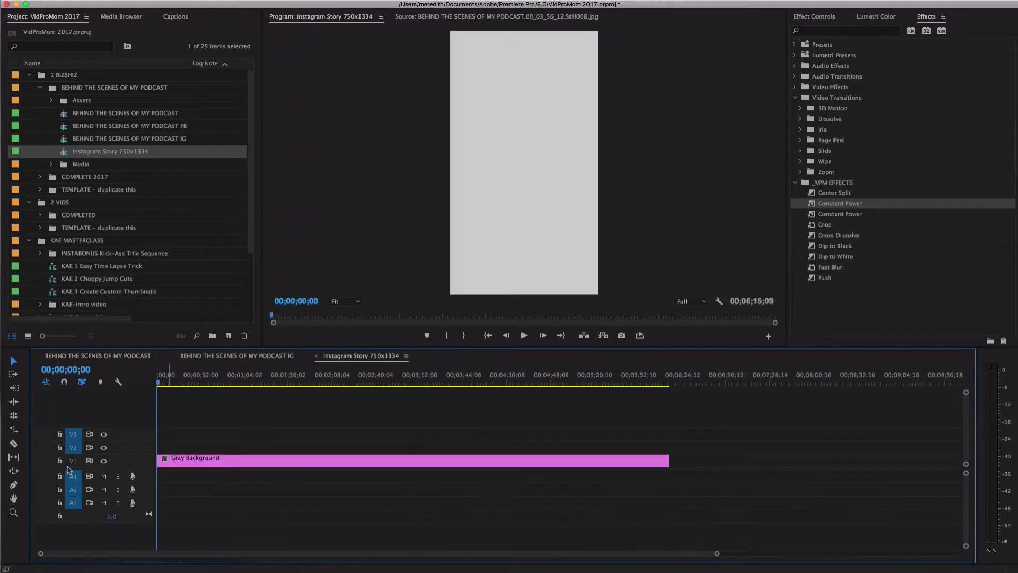
# Lock the Gray Background track and paste the podcast clips above it.
pyautogui.click(60, 460)
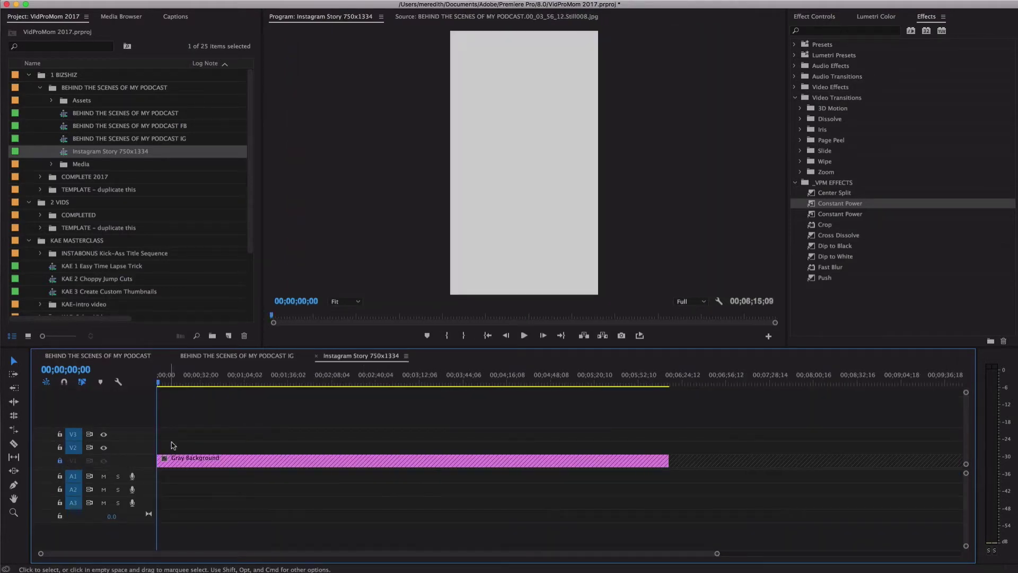
pyautogui.press('super+v')
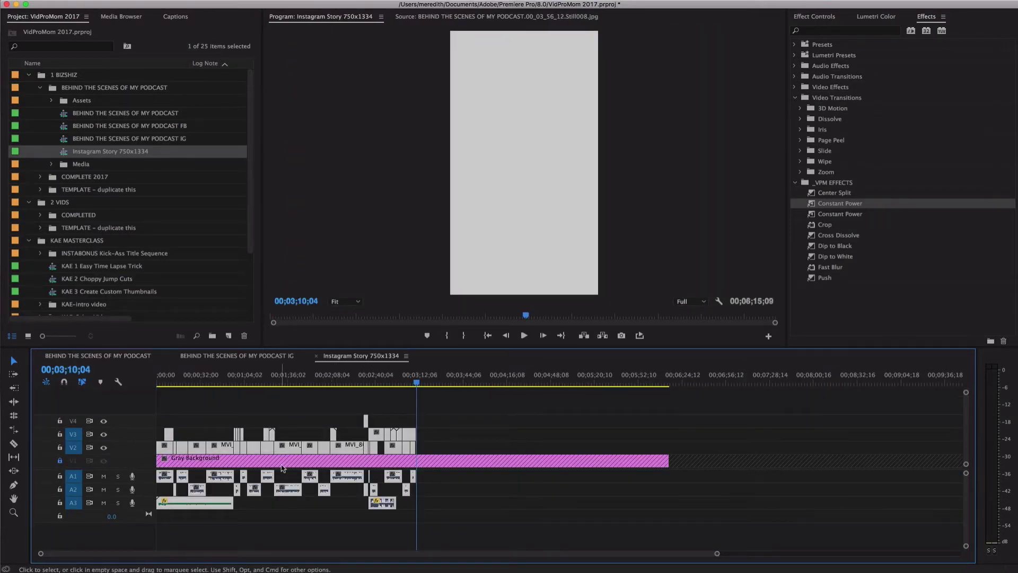
pyautogui.click(168, 382)
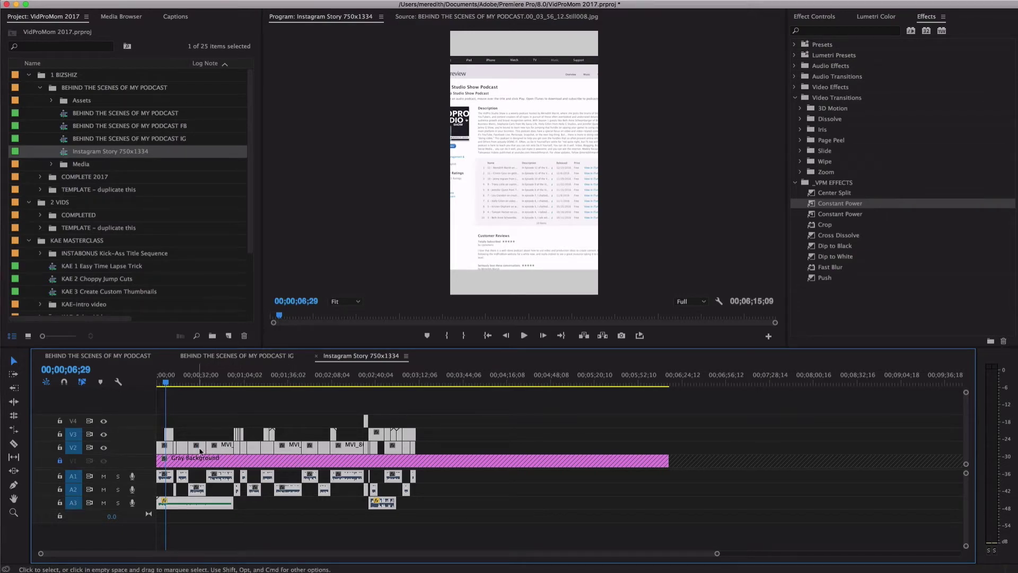
pyautogui.press('=')
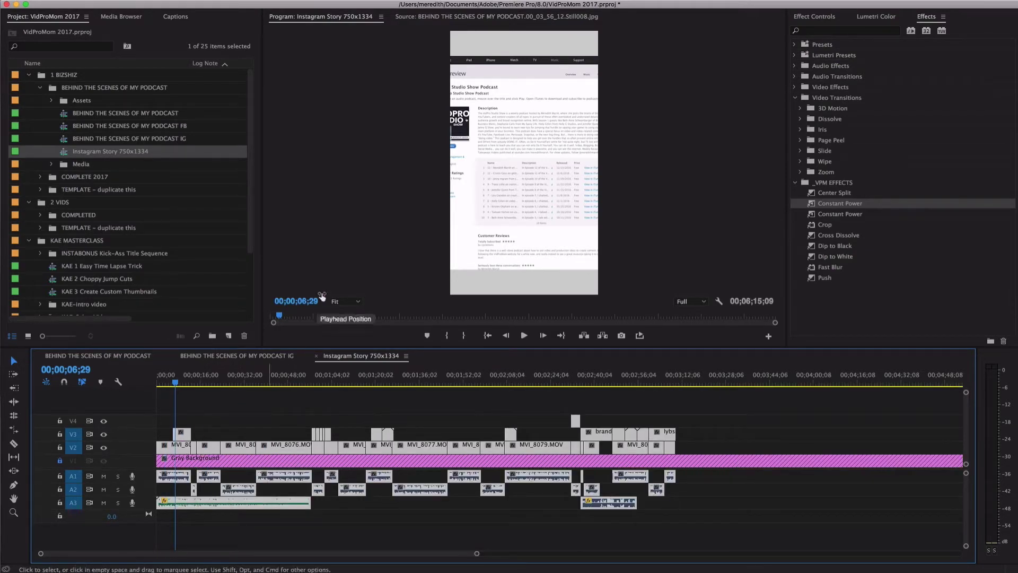
# Enlarge the program monitor and show Effect Controls for the first clip MVI_8075.
pyautogui.moveTo(263, 348); pyautogui.dragTo(211, 371)
pyautogui.click(167, 404)
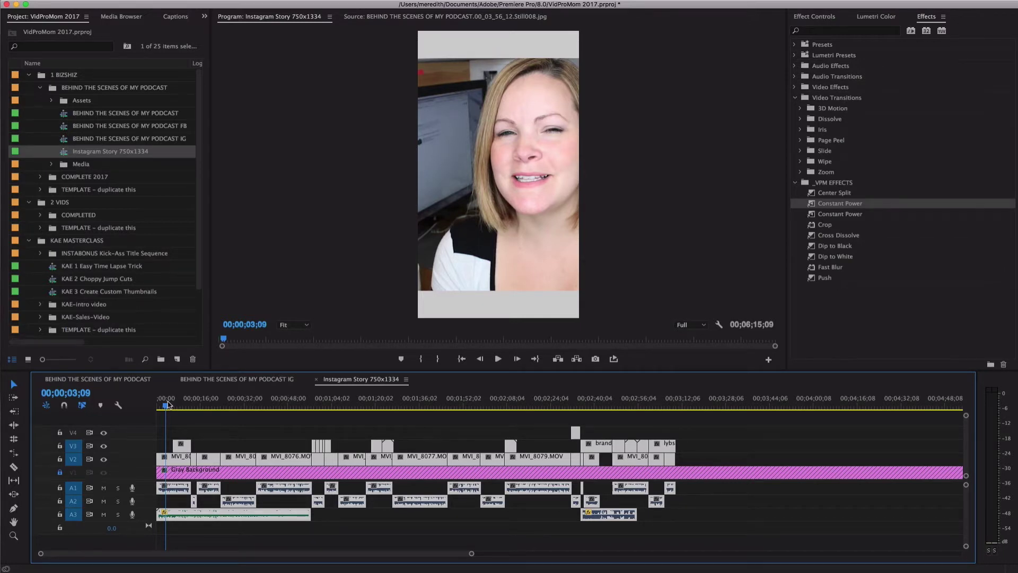
pyautogui.click(170, 459)
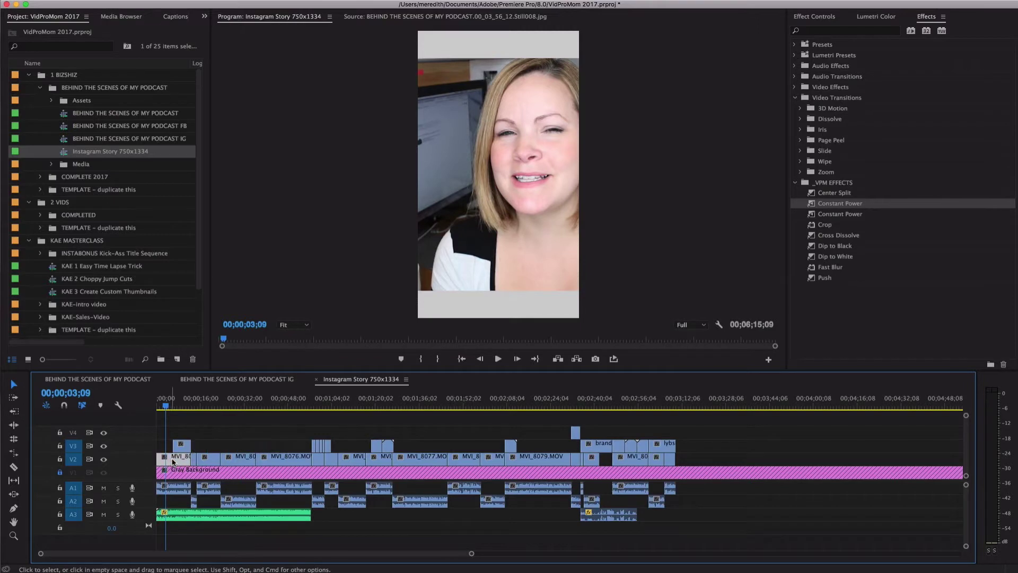
pyautogui.hotkey('shift', '5')
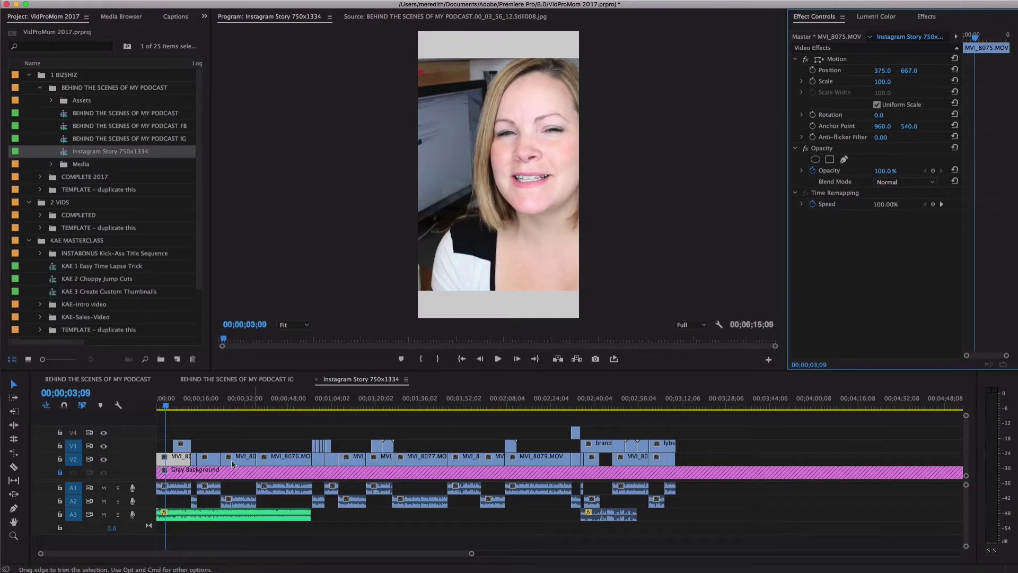
# Delete the small V3 clip and set MVI_8075 to 75% scale with a slight tilt and shift.
pyautogui.click(186, 449)
pyautogui.press('Delete')
pyautogui.click(185, 456)
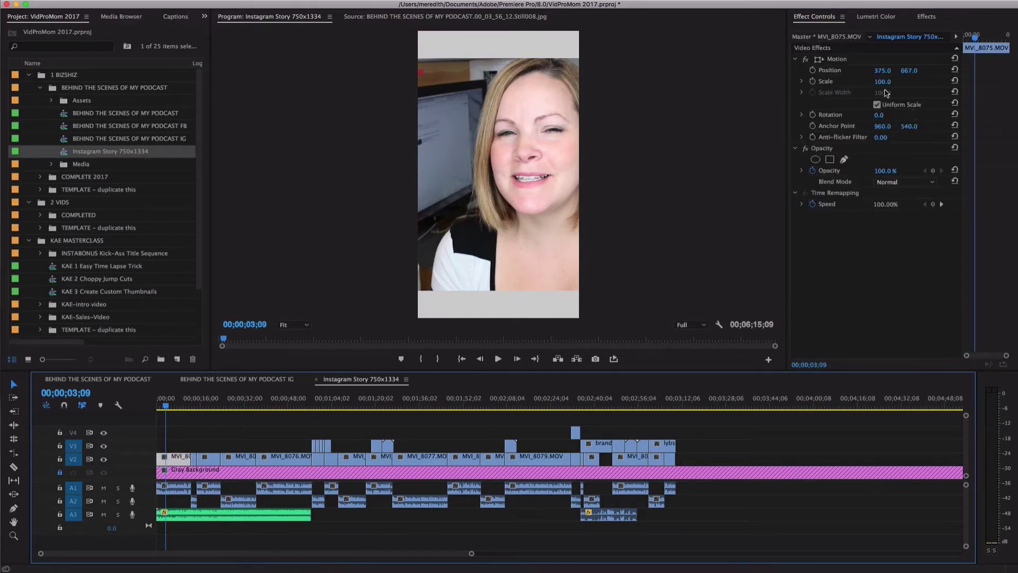
pyautogui.moveTo(882, 81); pyautogui.dragTo(862, 81)
pyautogui.moveTo(879, 114); pyautogui.dragTo(865, 115)
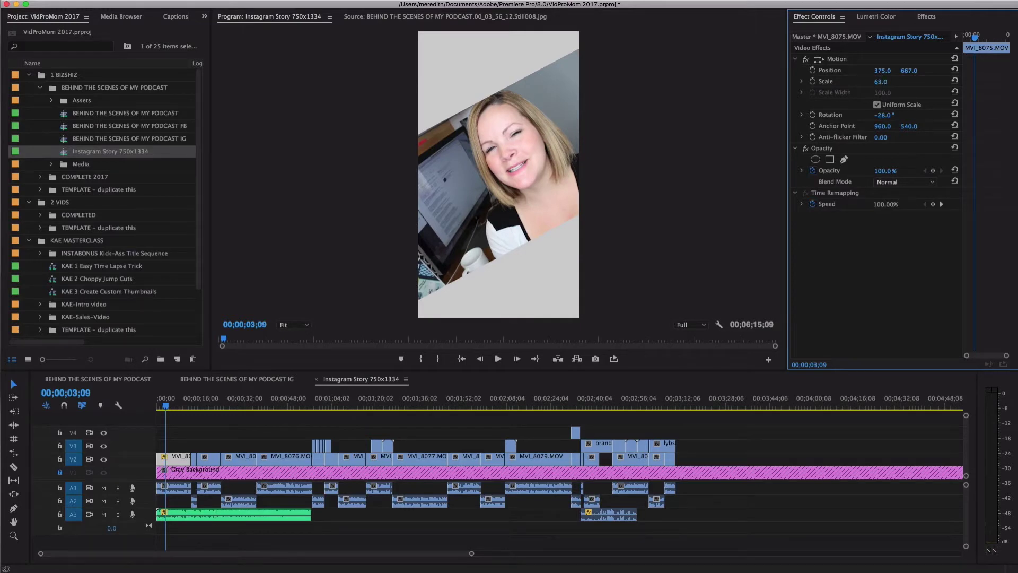
pyautogui.moveTo(880, 81); pyautogui.dragTo(886, 81)
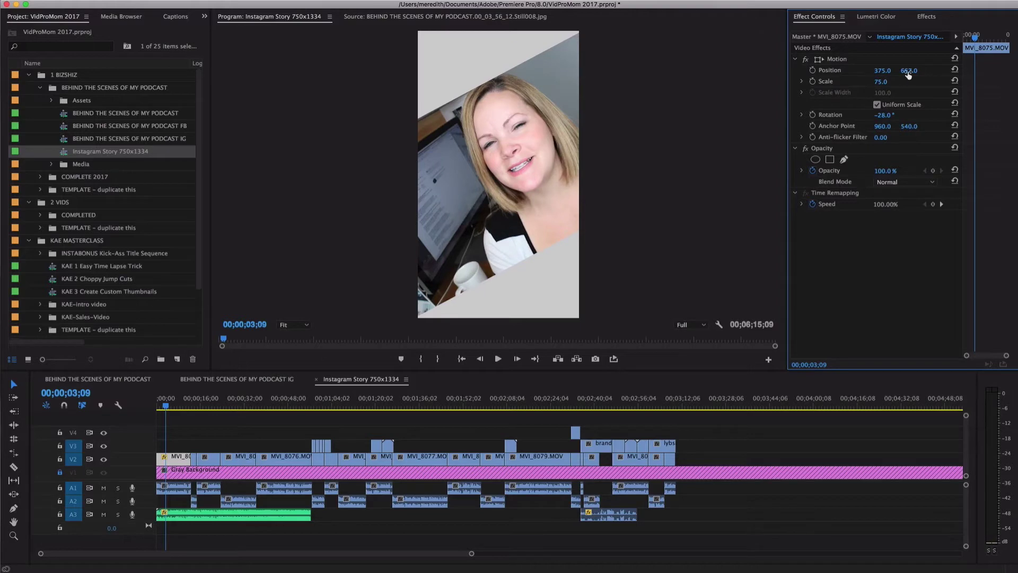
pyautogui.moveTo(909, 70)
pyautogui.mouseDown()
pyautogui.moveTo(868, 70)
pyautogui.moveTo(914, 74)
pyautogui.mouseUp()
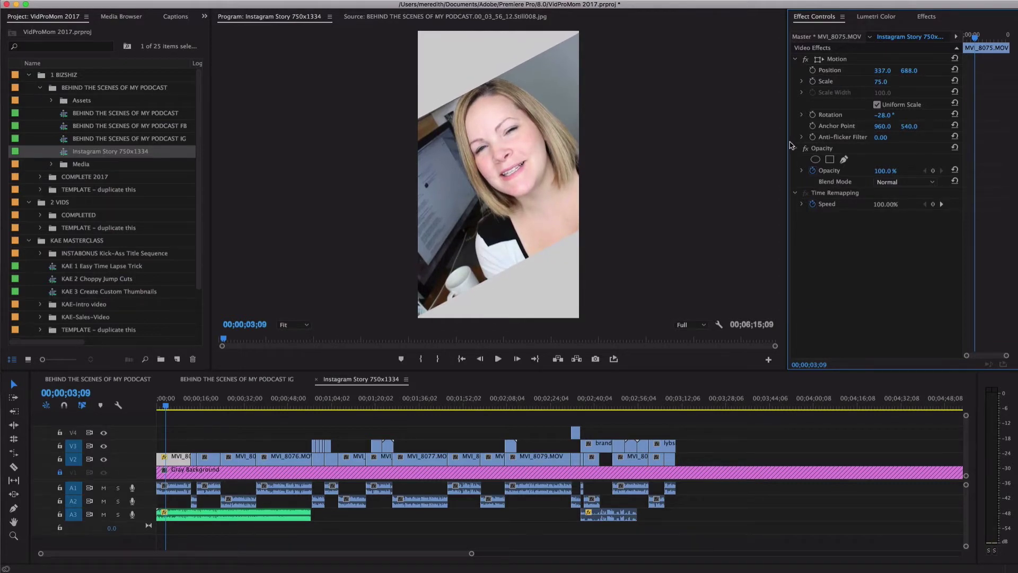
pyautogui.moveTo(883, 70)
pyautogui.mouseDown()
pyautogui.moveTo(854, 71)
pyautogui.moveTo(923, 70)
pyautogui.moveTo(884, 81)
pyautogui.mouseUp()
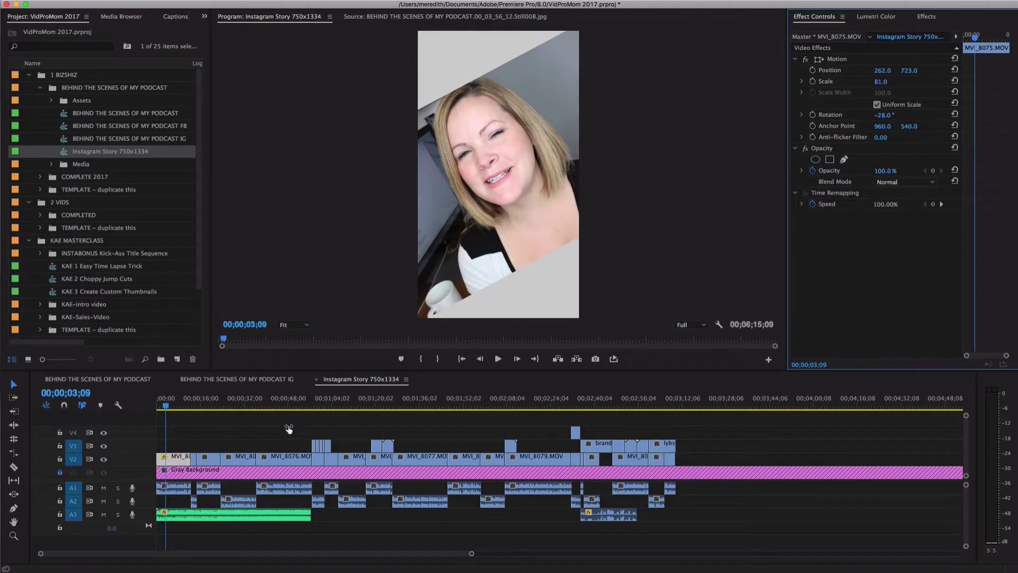
# Preview the clip, then try rotating it 90° and -90°.
pyautogui.press('space')
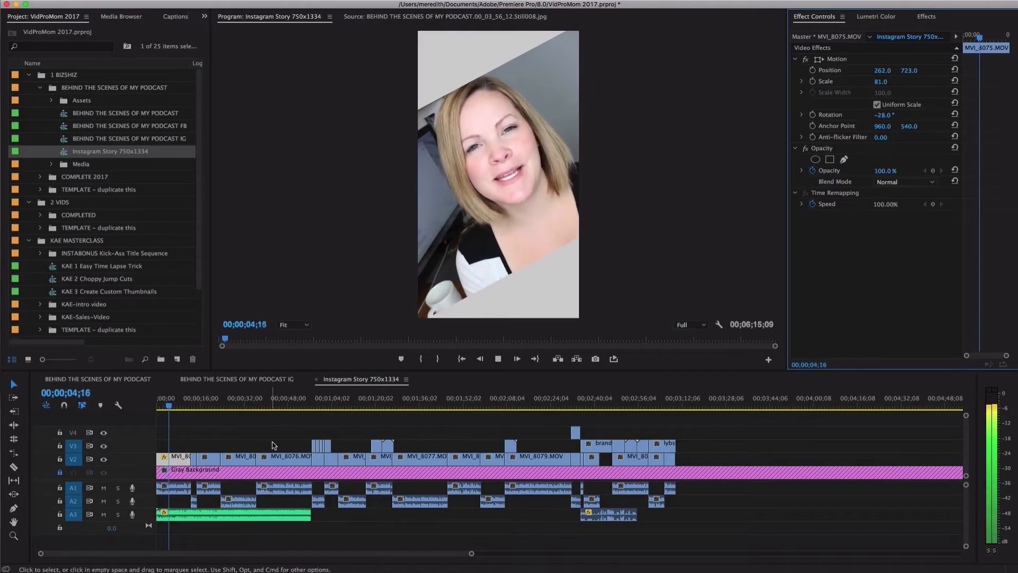
pyautogui.press('space')
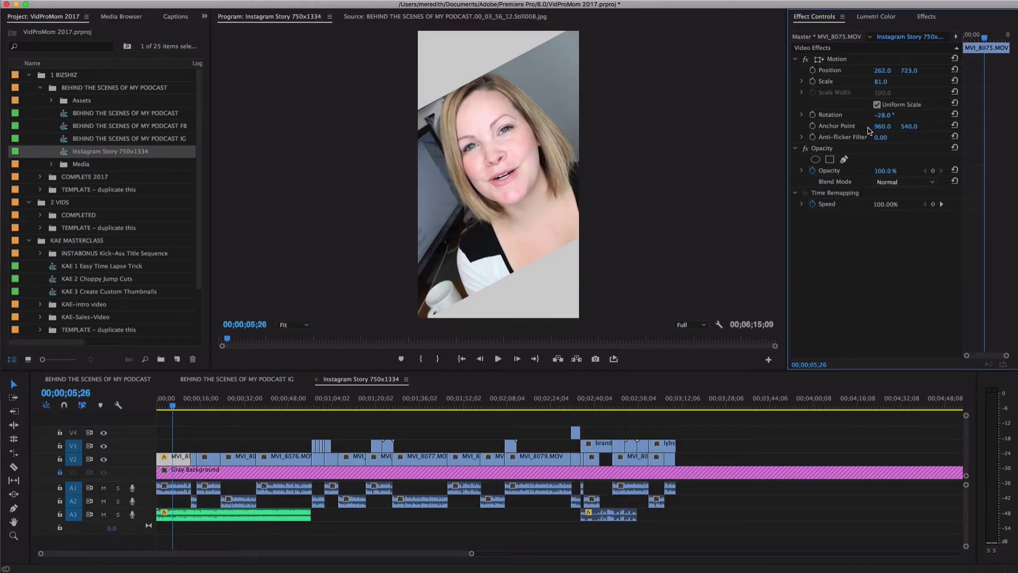
pyautogui.click(892, 115)
pyautogui.write('90')
pyautogui.press('Return')
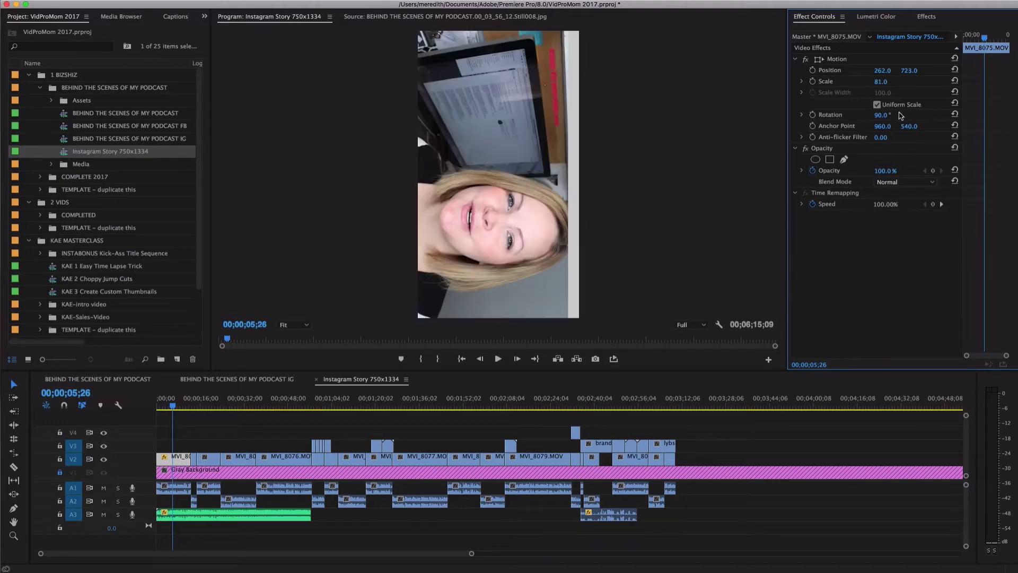
pyautogui.click(884, 115)
pyautogui.click(878, 115)
pyautogui.write('-')
pyautogui.press('Return')
# Lower the clip slightly to position 319, 737 and reset its rotation to 0°.
pyautogui.click(517, 244)
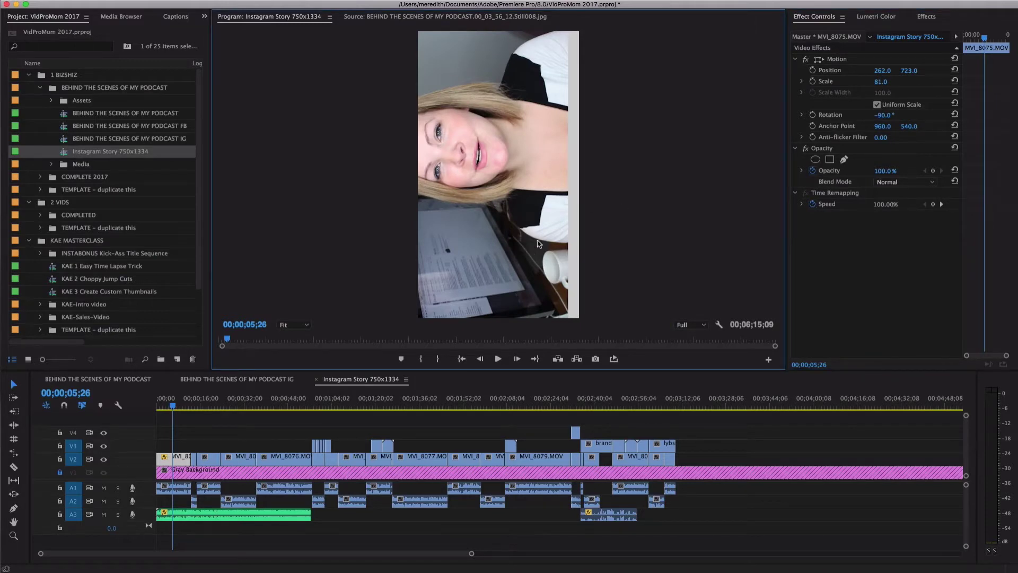
pyautogui.moveTo(906, 71)
pyautogui.mouseDown()
pyautogui.moveTo(894, 77)
pyautogui.moveTo(917, 76)
pyautogui.mouseUp()
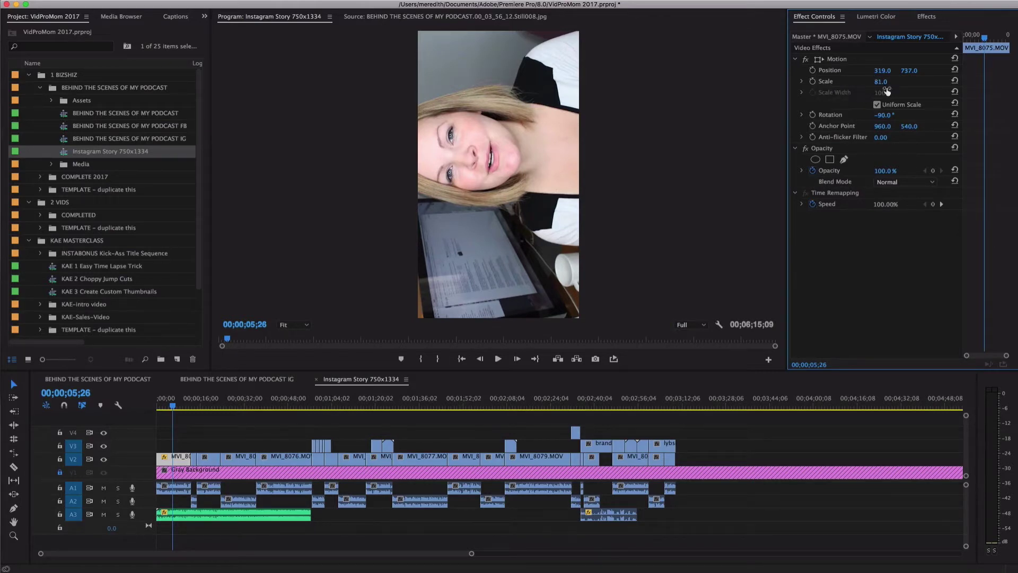
pyautogui.click(890, 115)
pyautogui.write('0')
pyautogui.press('Return')
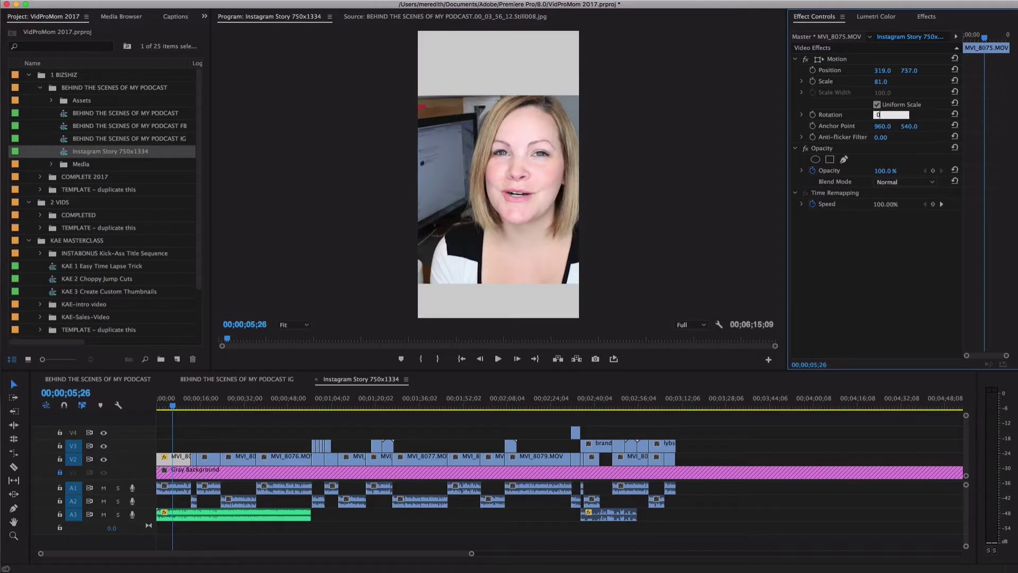
# Set MVI_8075 to 81% scale, -40° rotation and position 380, 672.
pyautogui.moveTo(882, 87); pyautogui.dragTo(971, 71)
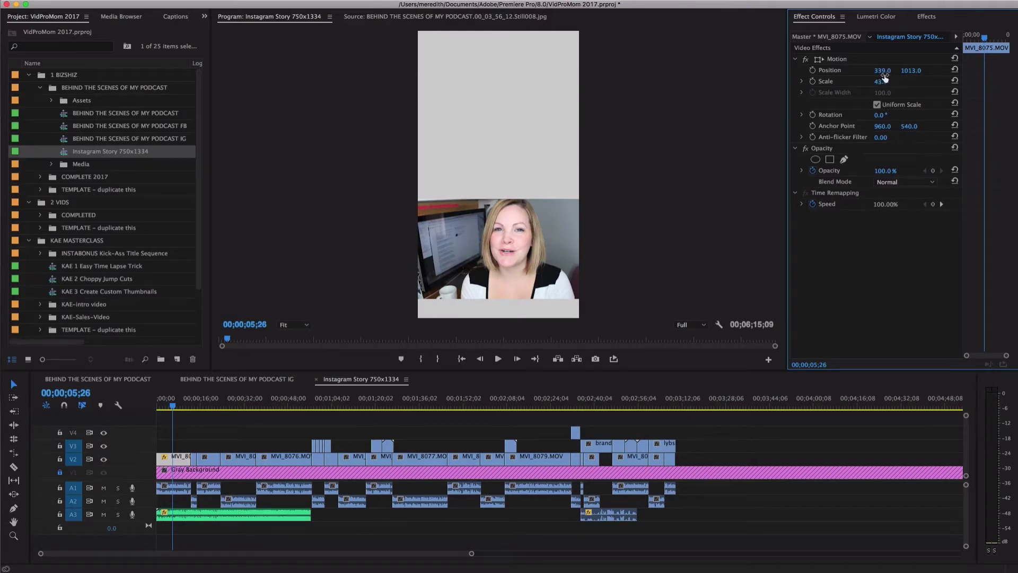
pyautogui.moveTo(881, 70); pyautogui.dragTo(916, 74)
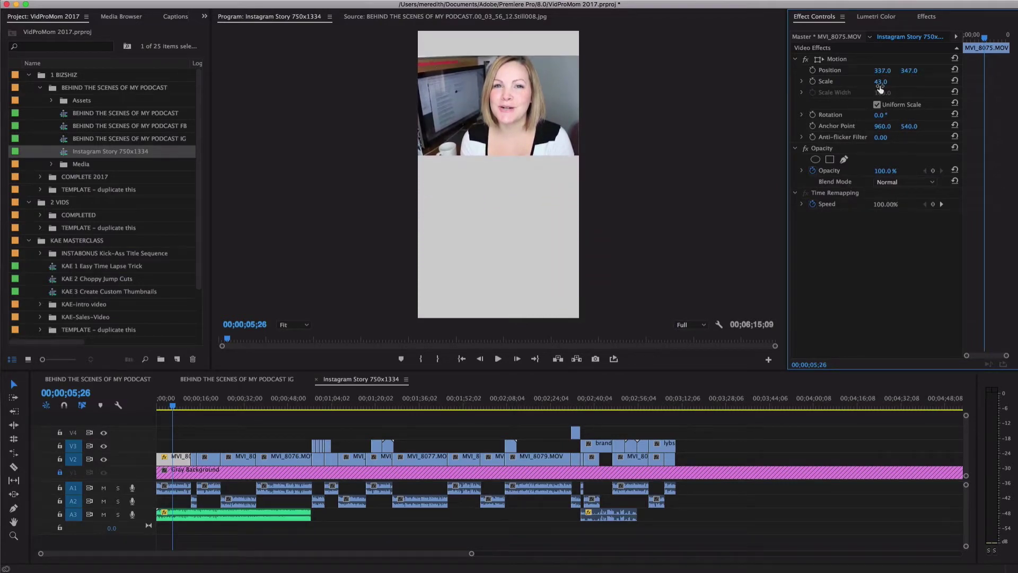
pyautogui.moveTo(879, 82); pyautogui.dragTo(908, 80)
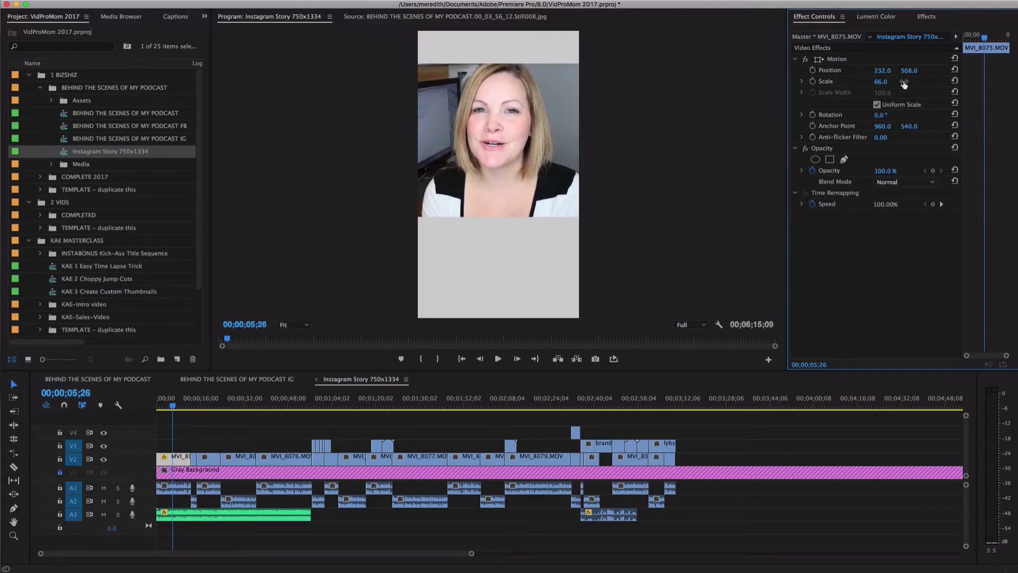
pyautogui.moveTo(879, 115); pyautogui.dragTo(860, 115)
pyautogui.moveTo(909, 70)
pyautogui.mouseDown()
pyautogui.moveTo(918, 71)
pyautogui.moveTo(871, 70)
pyautogui.moveTo(895, 83)
pyautogui.mouseUp()
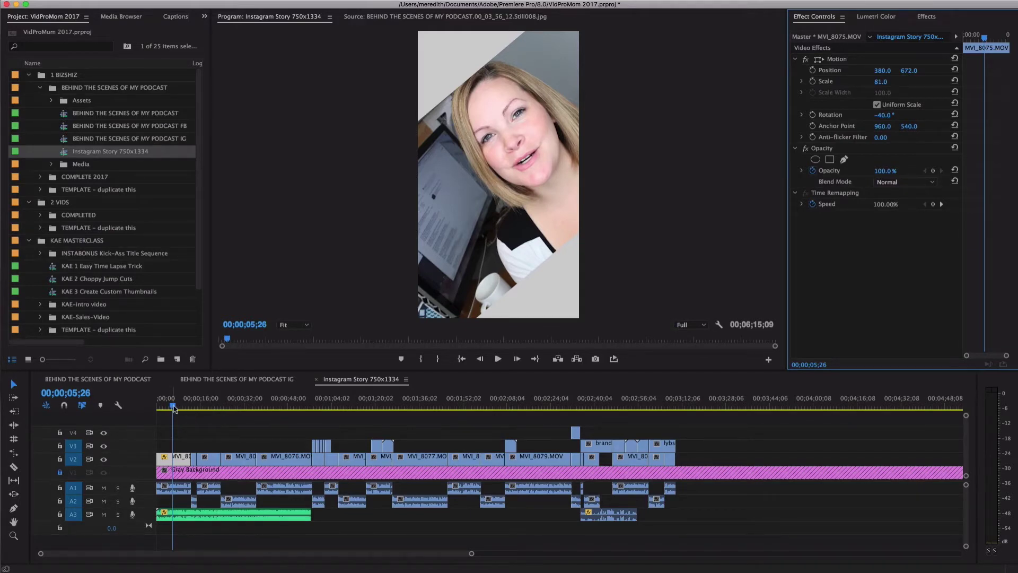
# Play the sequence from the start and set the first part's Out point at 00;00;14;25.
pyautogui.moveTo(174, 407); pyautogui.dragTo(158, 408)
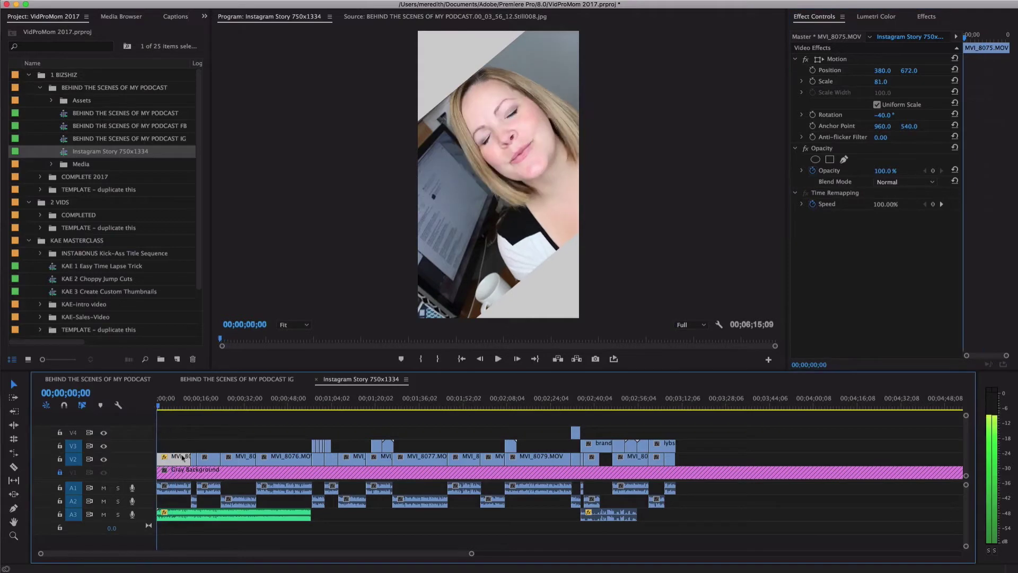
pyautogui.press('super+a')
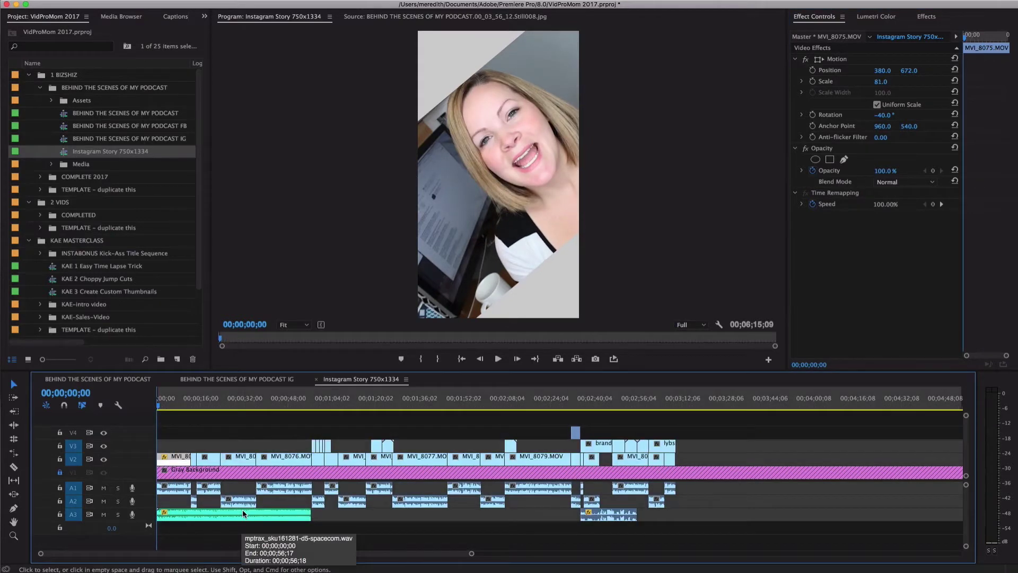
pyautogui.press('space')
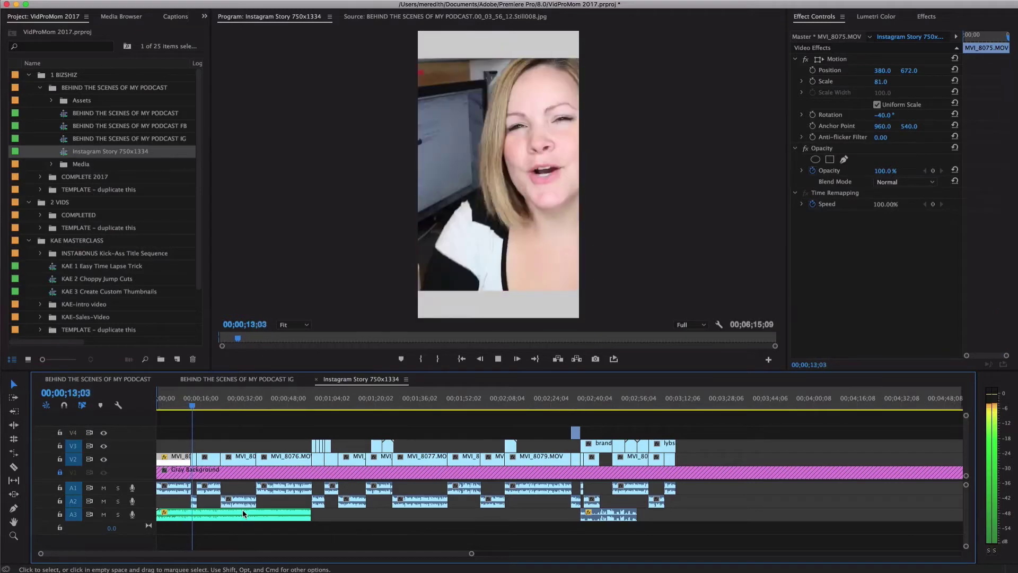
pyautogui.press('space')
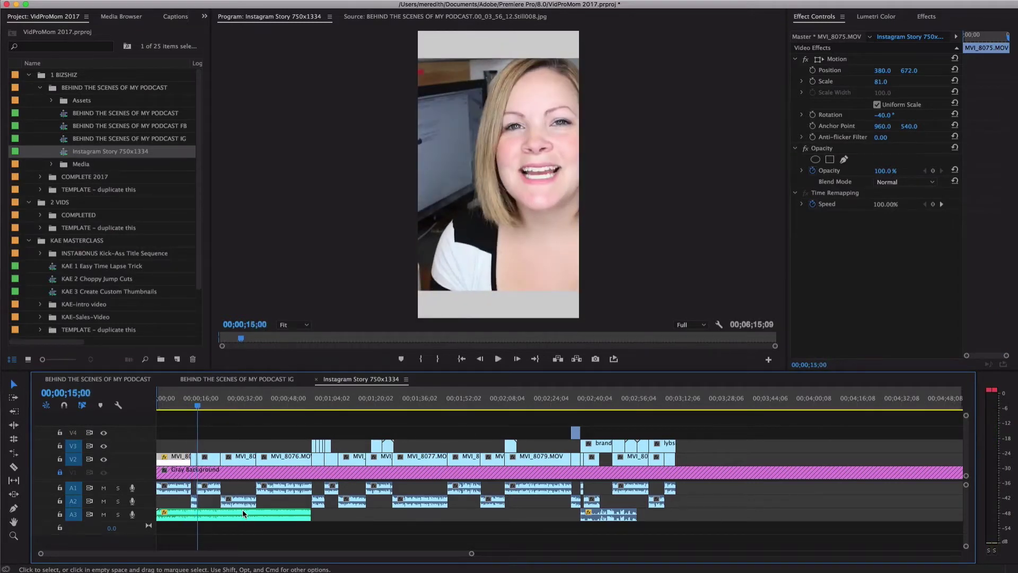
pyautogui.hotkey('shift', 'Left')
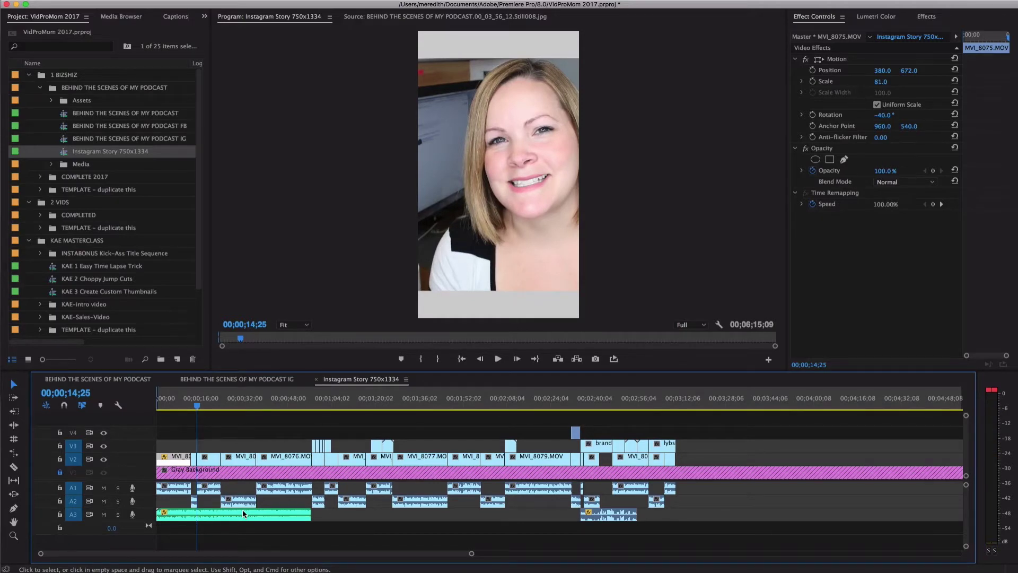
pyautogui.press('Left')
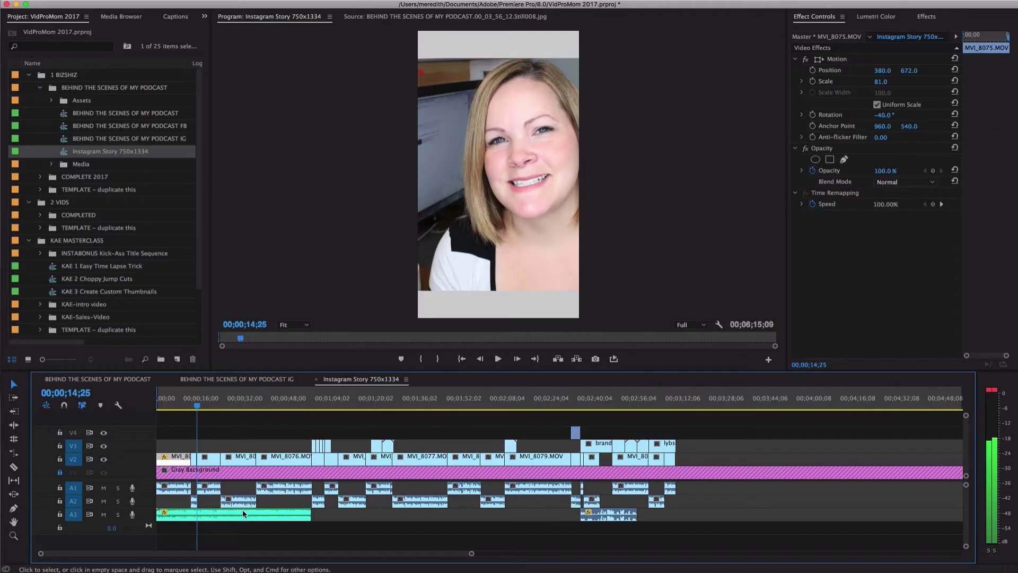
pyautogui.press('o')
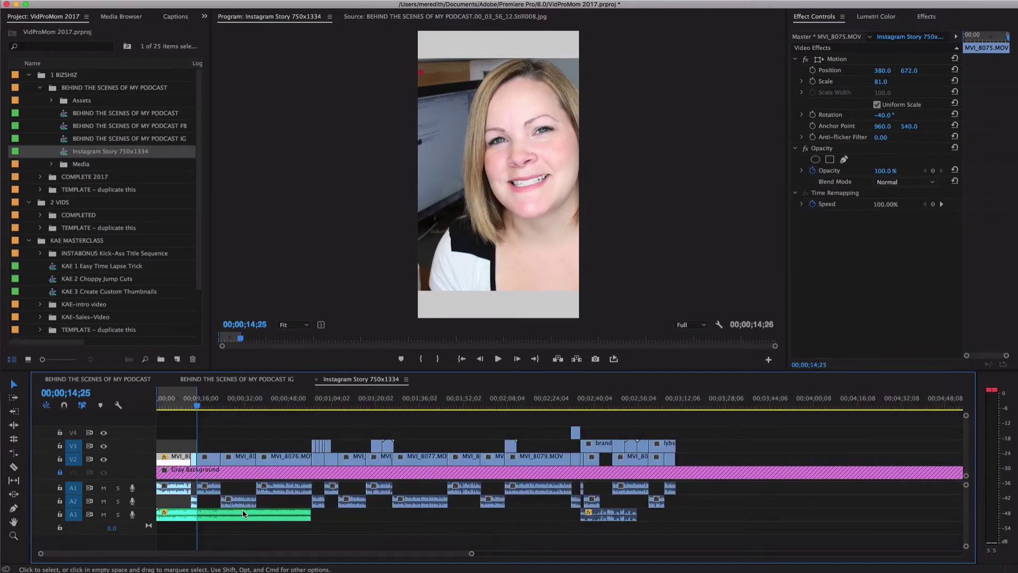
pyautogui.press('Up')
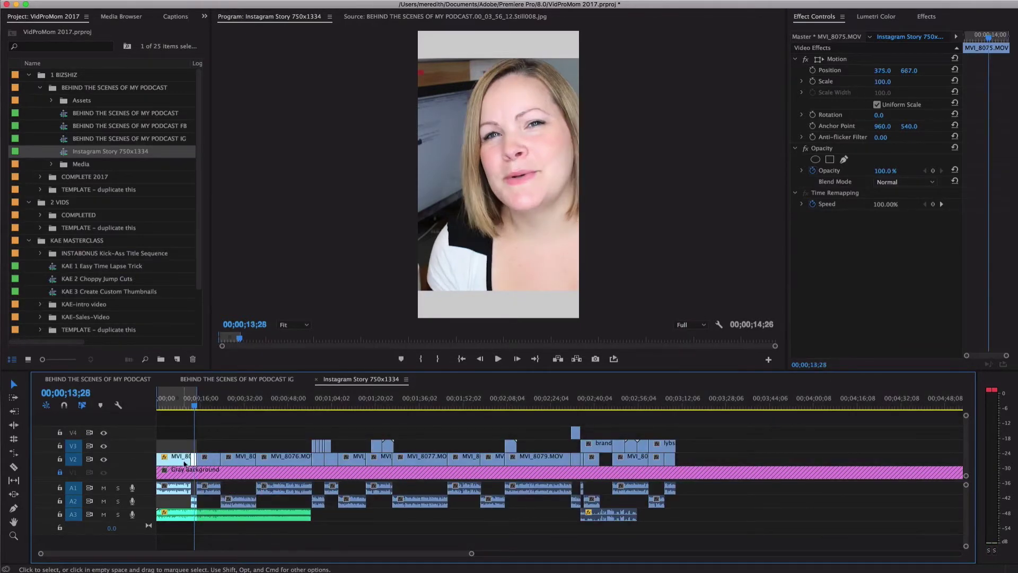
pyautogui.click(180, 402)
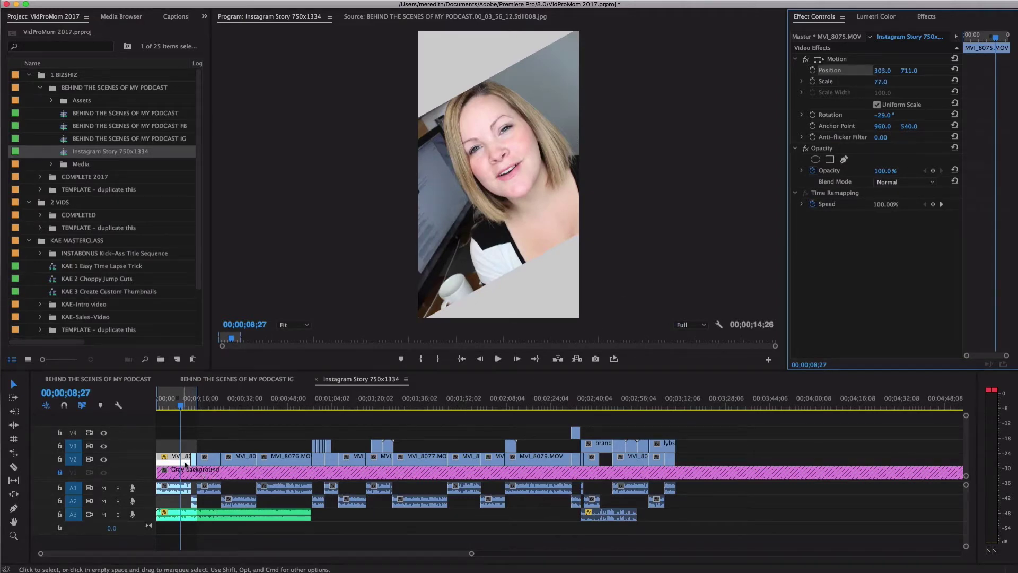
pyautogui.click(836, 59)
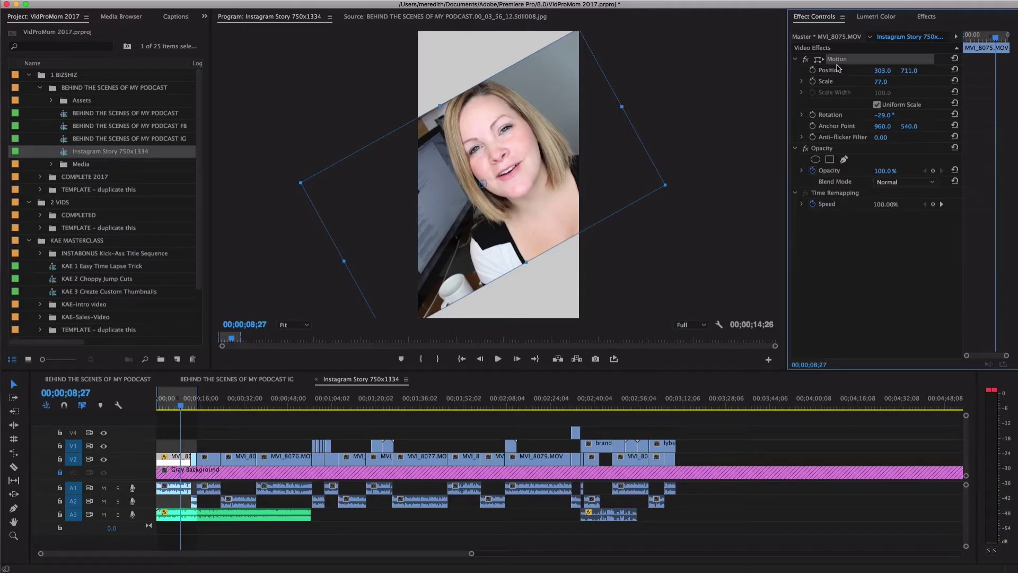
pyautogui.click(196, 463)
pyautogui.press('super+z')
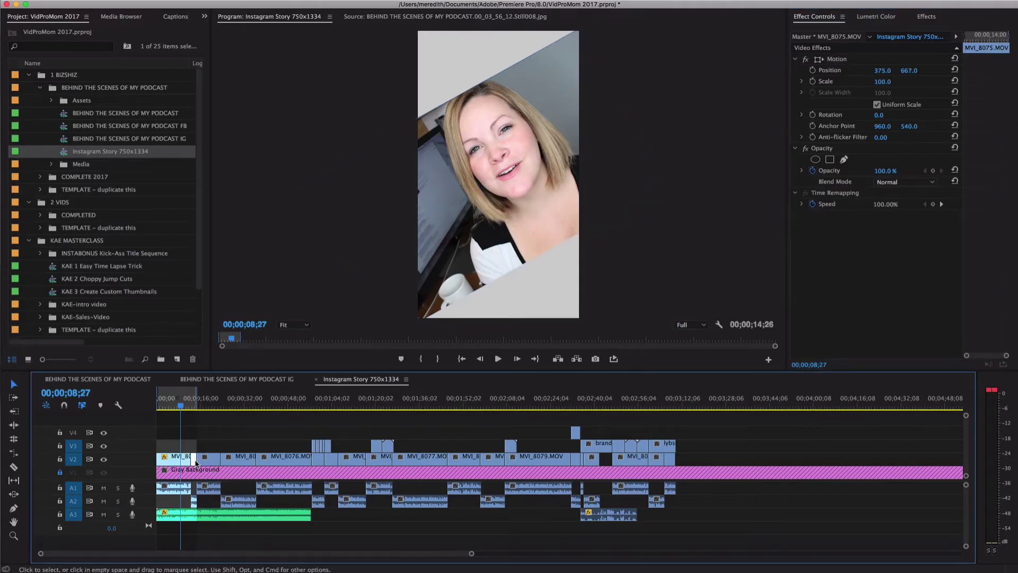
# Replay the seconds before the 14;25 Out point, then open Export Settings with Cmd+M.
pyautogui.click(837, 61)
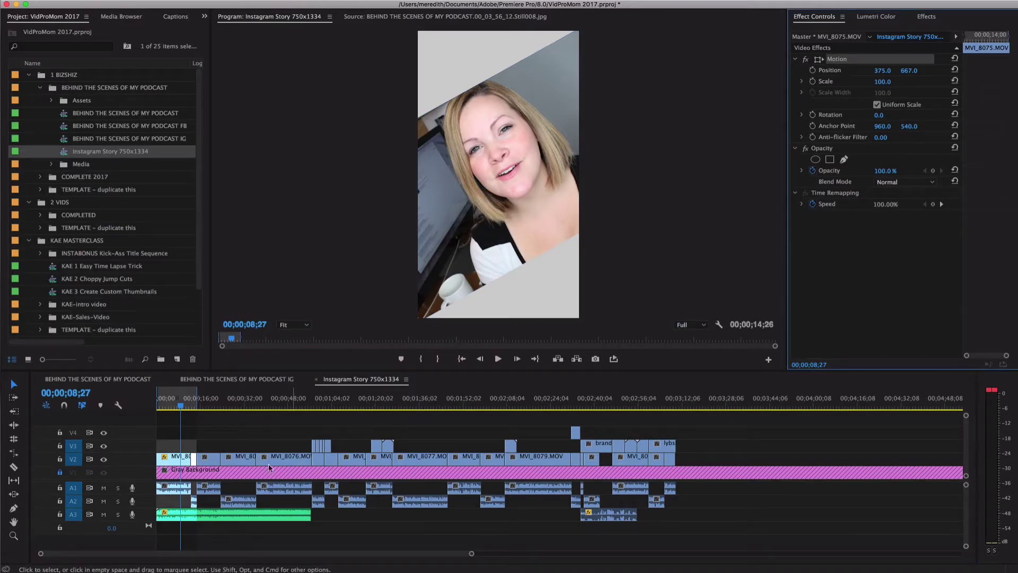
pyautogui.click(194, 460)
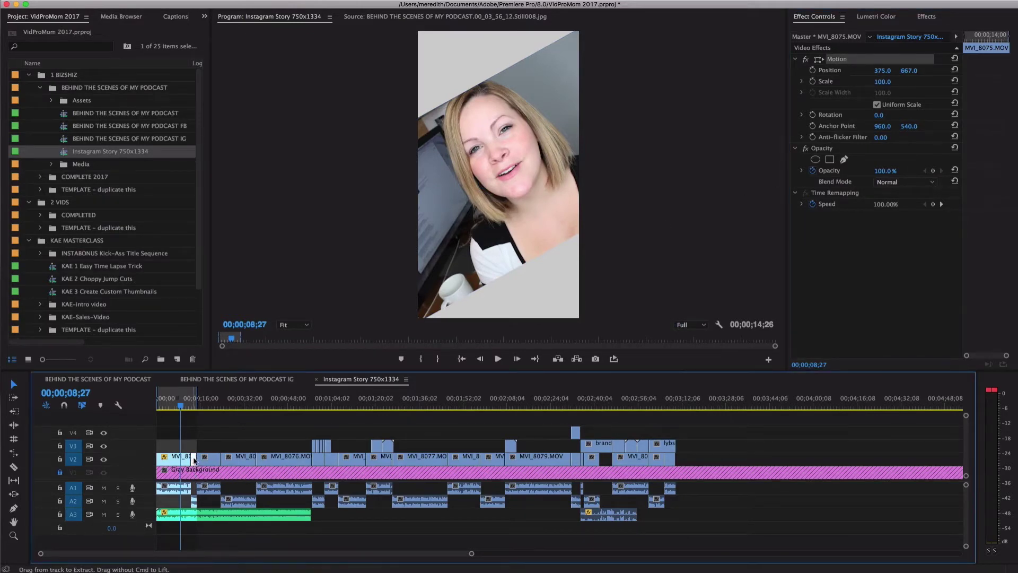
pyautogui.click(196, 408)
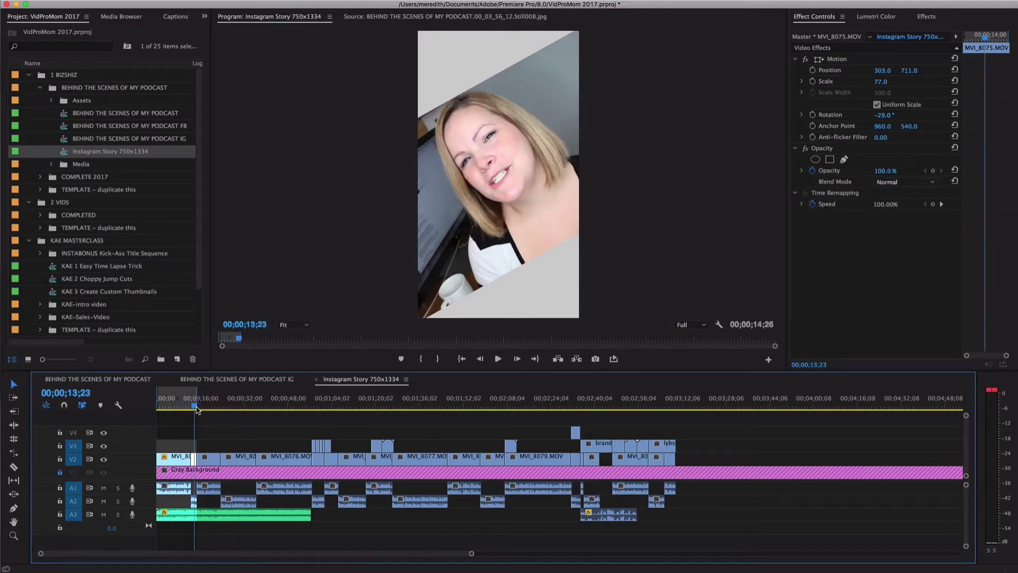
pyautogui.click(190, 410)
pyautogui.press('space')
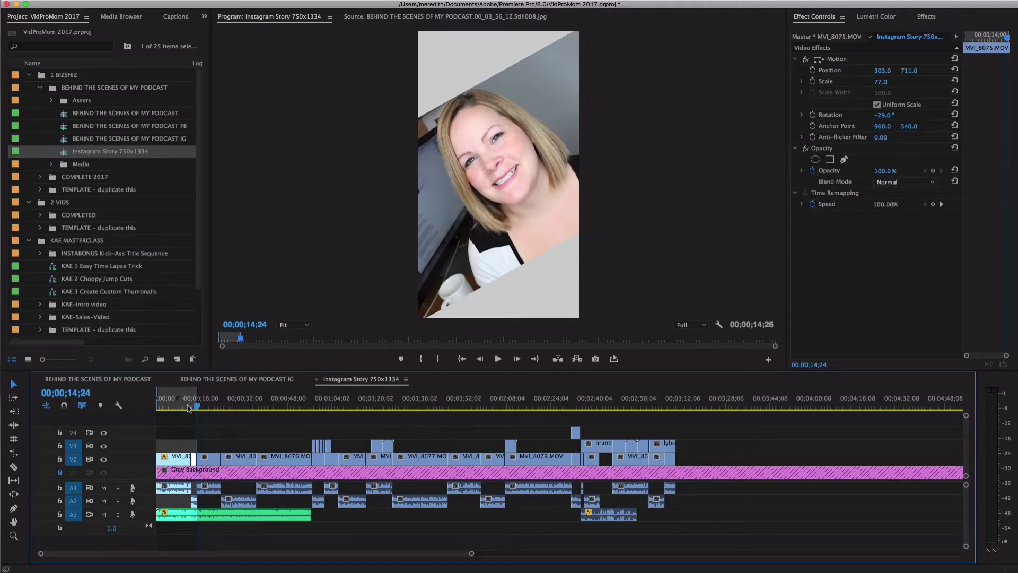
pyautogui.press('super+m')
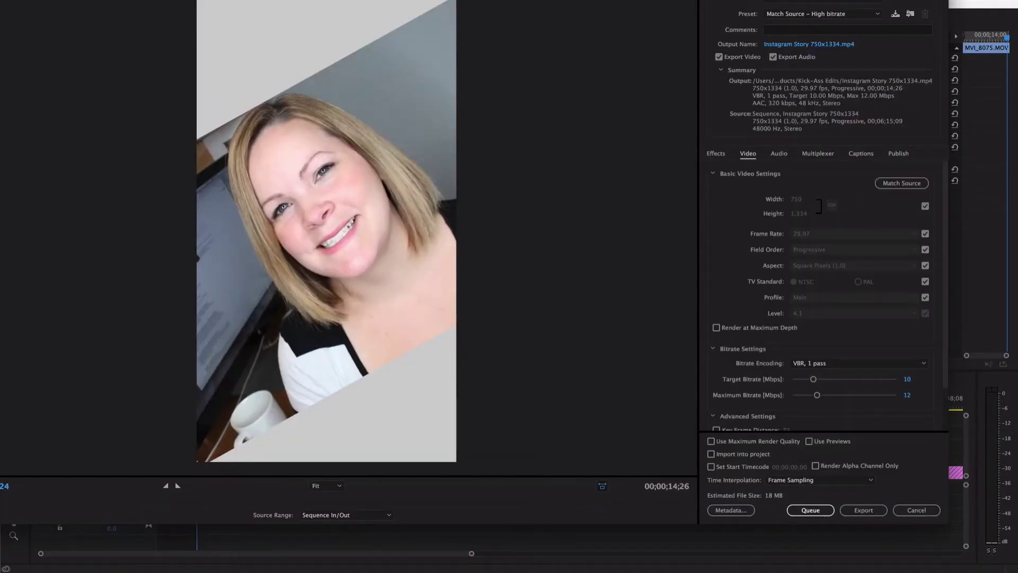
# Open the Save As dialog from the Output Name link in Export Settings.
pyautogui.moveTo(52, 3); pyautogui.dragTo(74, 27)
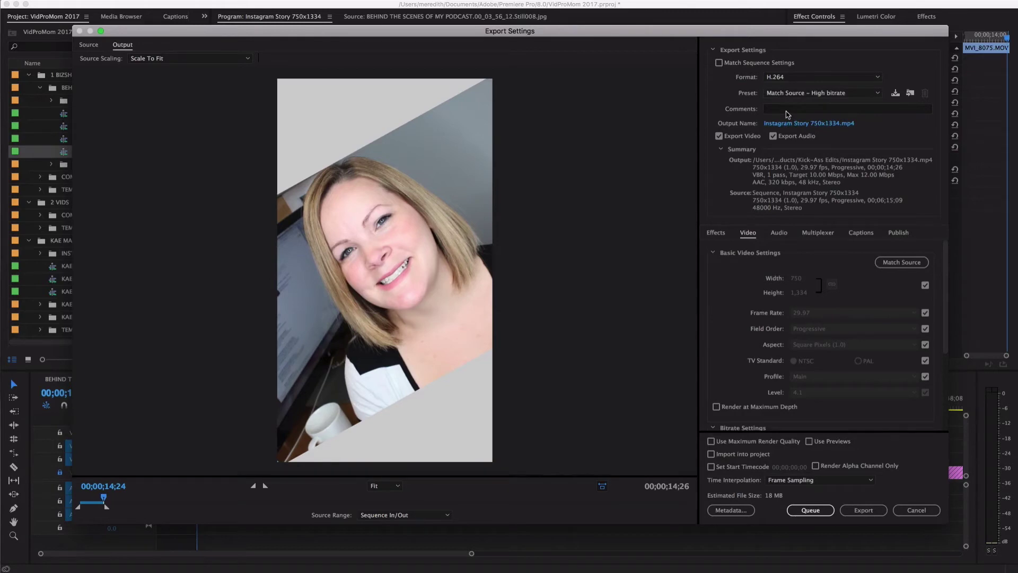
pyautogui.click(831, 125)
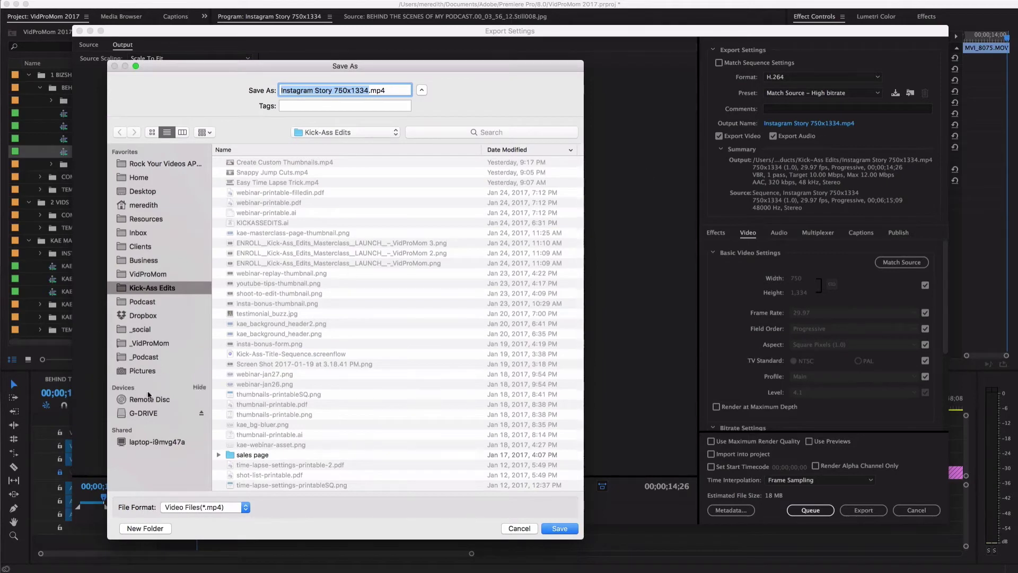
# Choose Dropbox as the location and rename 'Instagram Story 750x1334' to 'BTS PODCAST IG 1'.
pyautogui.click(151, 316)
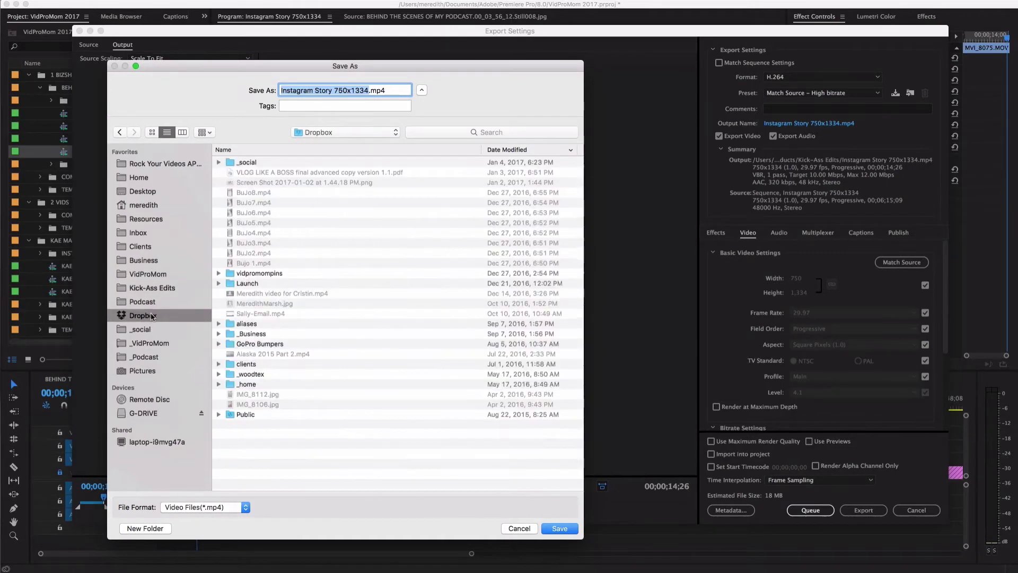
pyautogui.moveTo(369, 91); pyautogui.dragTo(332, 92)
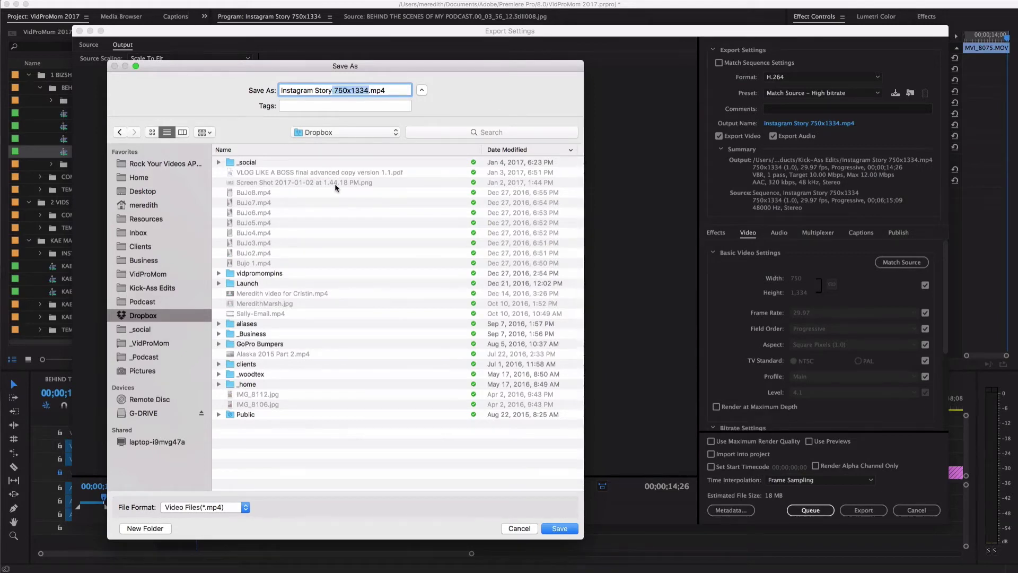
pyautogui.moveTo(369, 92); pyautogui.dragTo(272, 101)
pyautogui.write('BTS ')
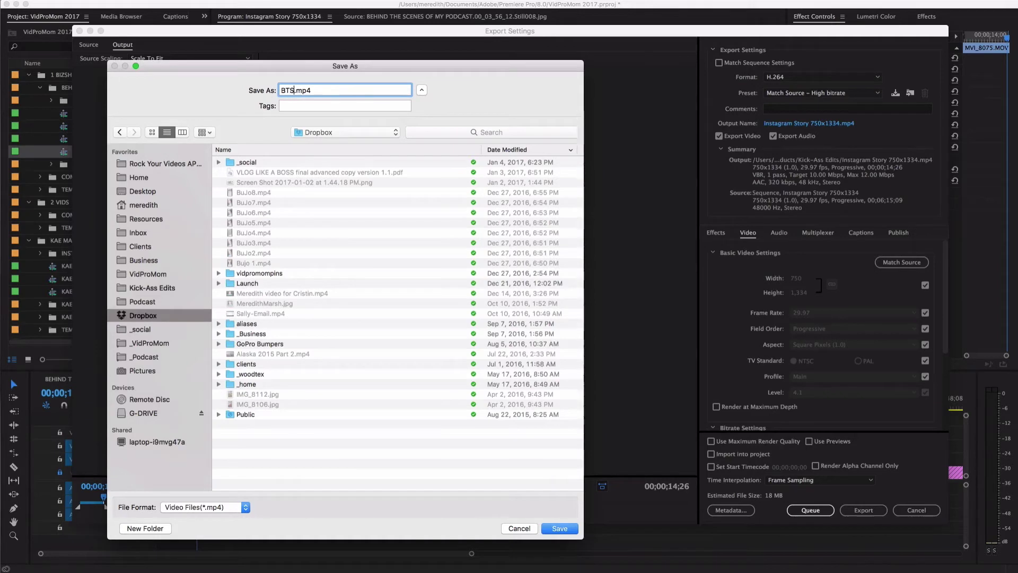
pyautogui.write('PODCAST IG 1')
pyautogui.moveTo(342, 93); pyautogui.dragTo(283, 91)
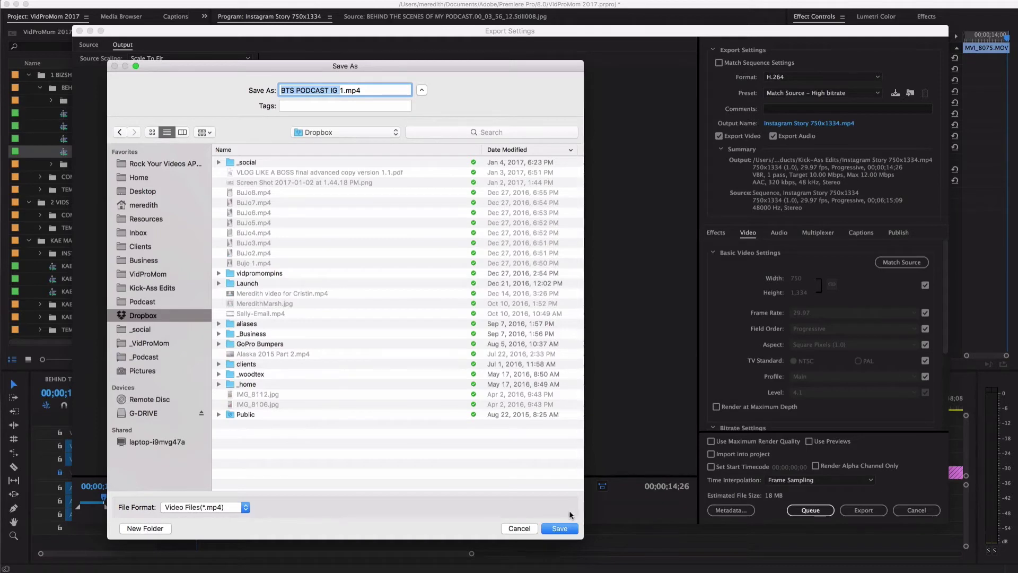
pyautogui.click(561, 529)
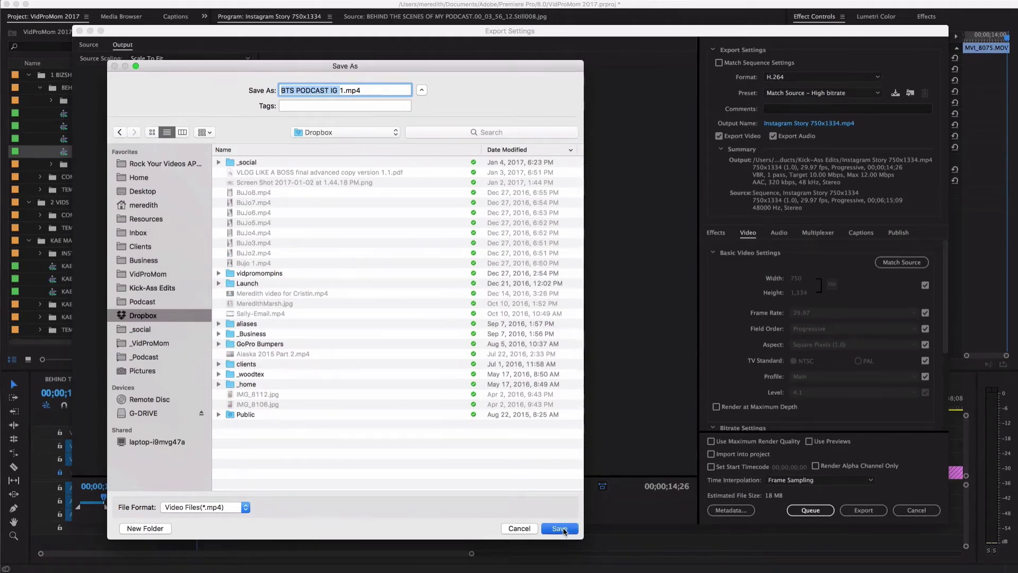
# Queue BTS PODCAST IG 1.mp4 in Media Encoder and minimize the encoder window.
pyautogui.click(811, 510)
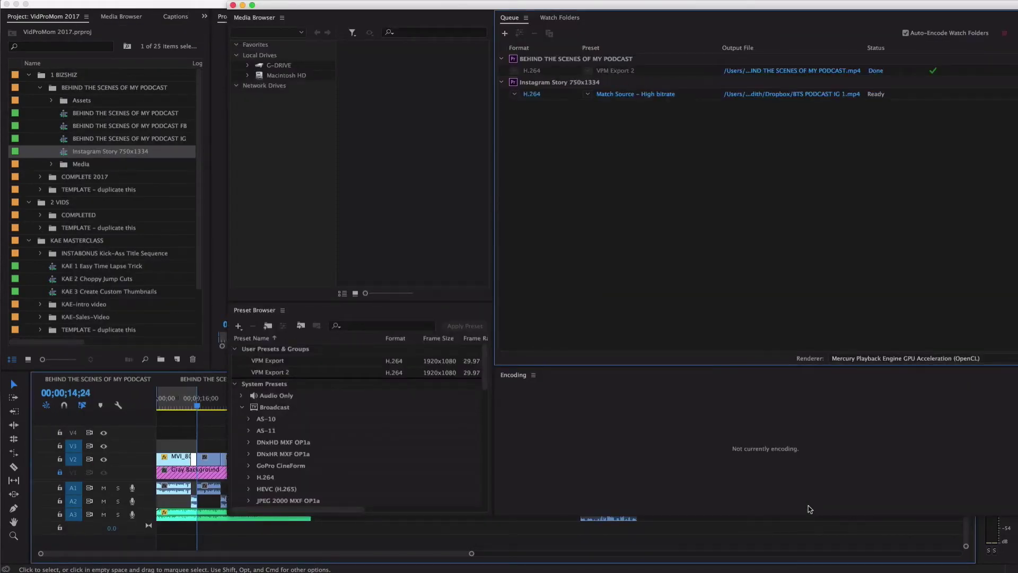
pyautogui.moveTo(541, 12); pyautogui.dragTo(460, 19)
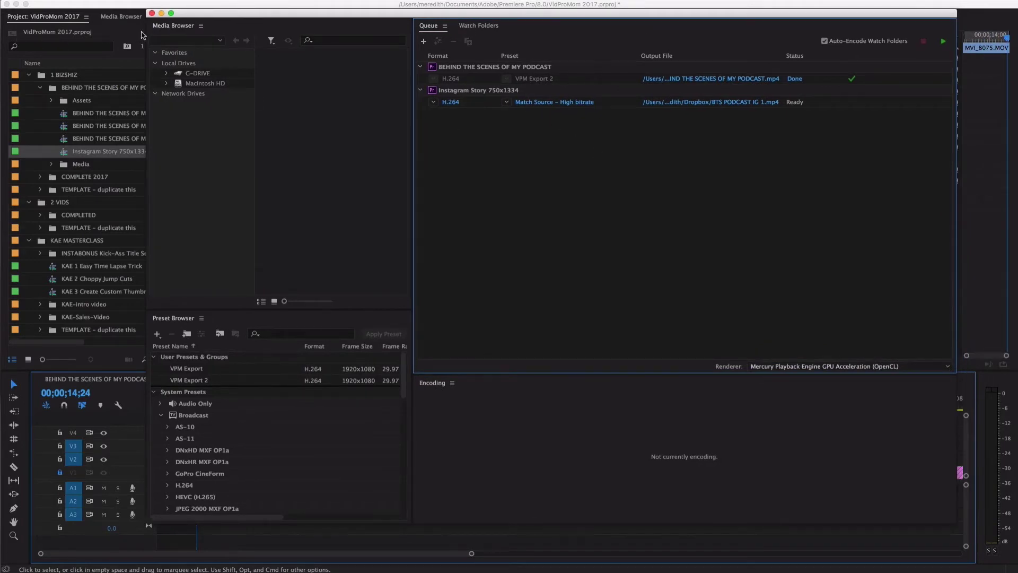
pyautogui.click(161, 13)
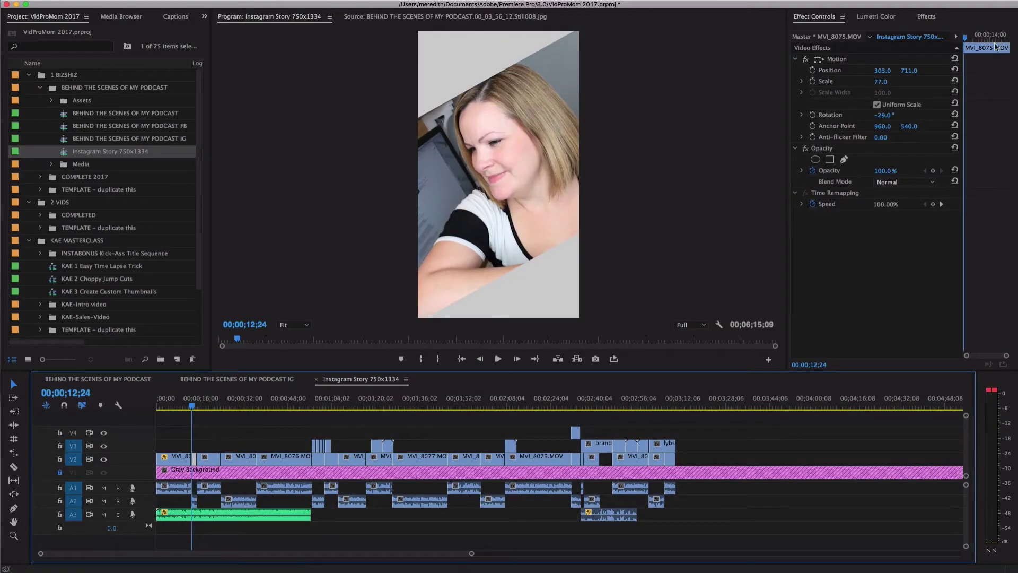
# Paste the copied Motion attributes onto MVI_8076.MOV and the following V2 clips.
pyautogui.click(835, 59)
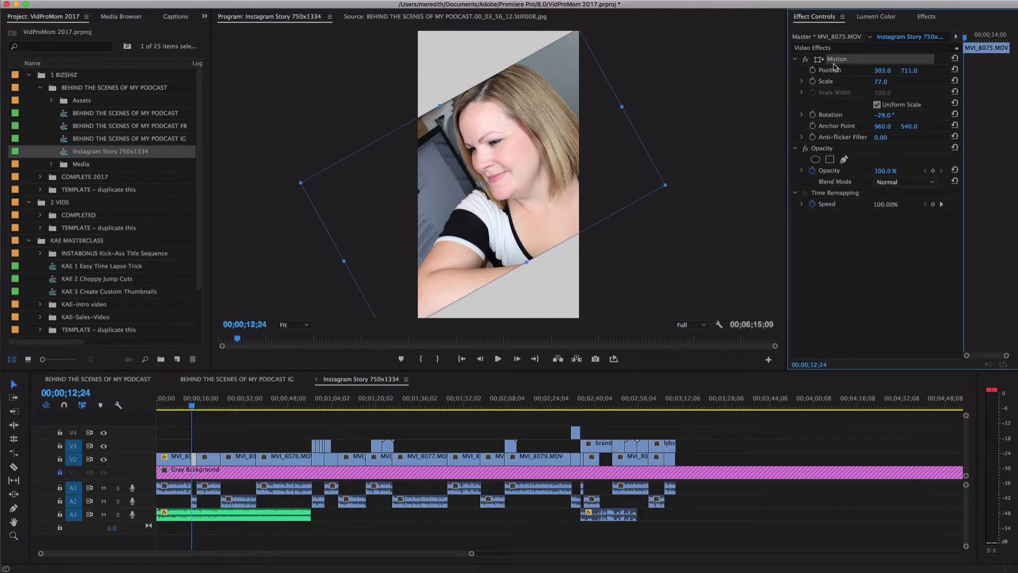
pyautogui.click(209, 458)
pyautogui.press('alt+super+v')
pyautogui.click(228, 459)
pyautogui.press('alt+super+v')
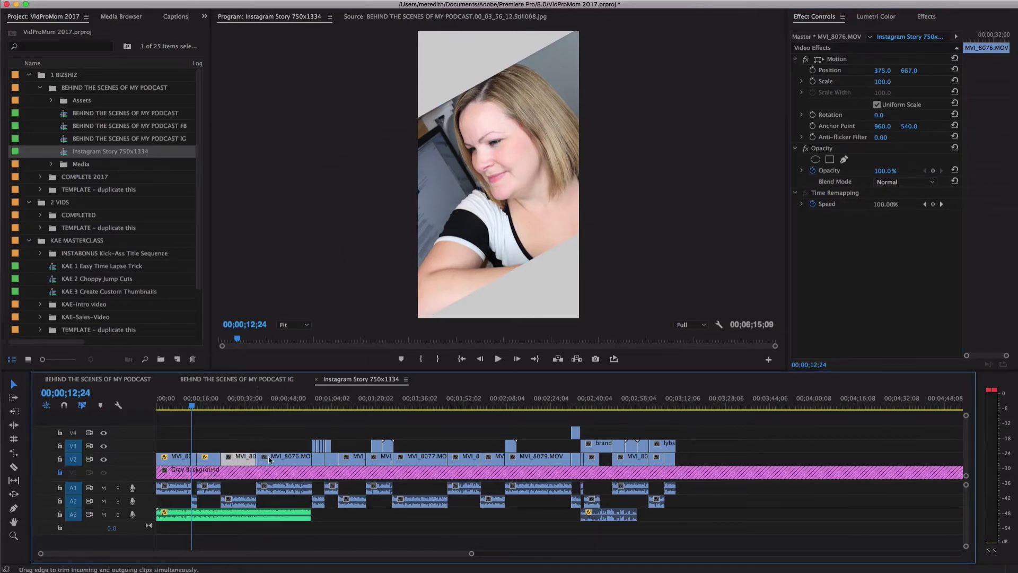
pyautogui.click(268, 456)
pyautogui.press('alt+super+v')
pyautogui.click(319, 459)
pyautogui.click(344, 459)
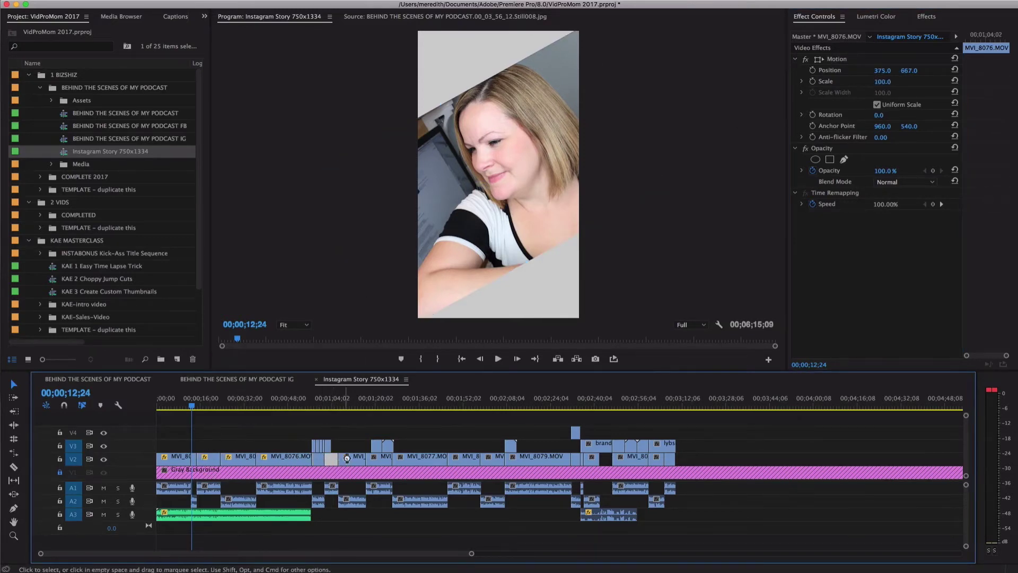
pyautogui.press('alt+super+v')
pyautogui.click(374, 460)
pyautogui.press('alt+super+v')
pyautogui.click(419, 460)
pyautogui.press('alt+super+v')
# Paste the Motion attributes onto the remaining V2 clips through MVI_8079 and its short clips, then scrub to review.
pyautogui.click(467, 460)
pyautogui.press('alt+super+v')
pyautogui.click(498, 460)
pyautogui.press('alt+super+v')
pyautogui.click(538, 460)
pyautogui.press('alt+super+v')
pyautogui.click(577, 459)
pyautogui.press('alt+super+v')
pyautogui.click(592, 460)
pyautogui.press('alt+super+v')
pyautogui.click(631, 459)
pyautogui.press('alt+super+v')
pyautogui.click(657, 459)
pyautogui.press('alt+super+v')
pyautogui.click(671, 459)
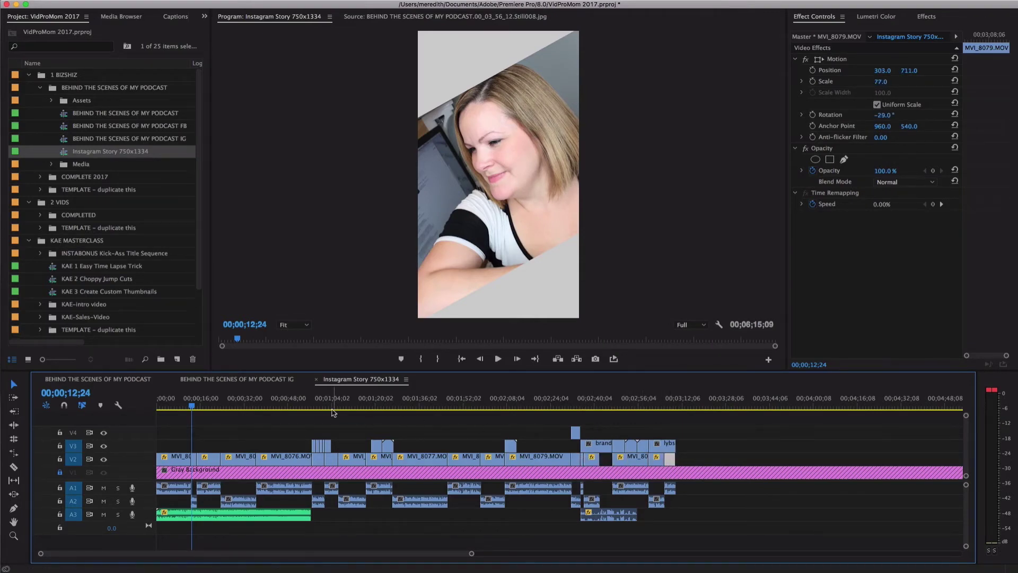
pyautogui.moveTo(215, 409); pyautogui.dragTo(327, 407)
# Delete the small V3 clips near 00;01;02 and apply the tilt to MVI_8086-B and MVI_8090-B.
pyautogui.moveTo(311, 424); pyautogui.dragTo(336, 444)
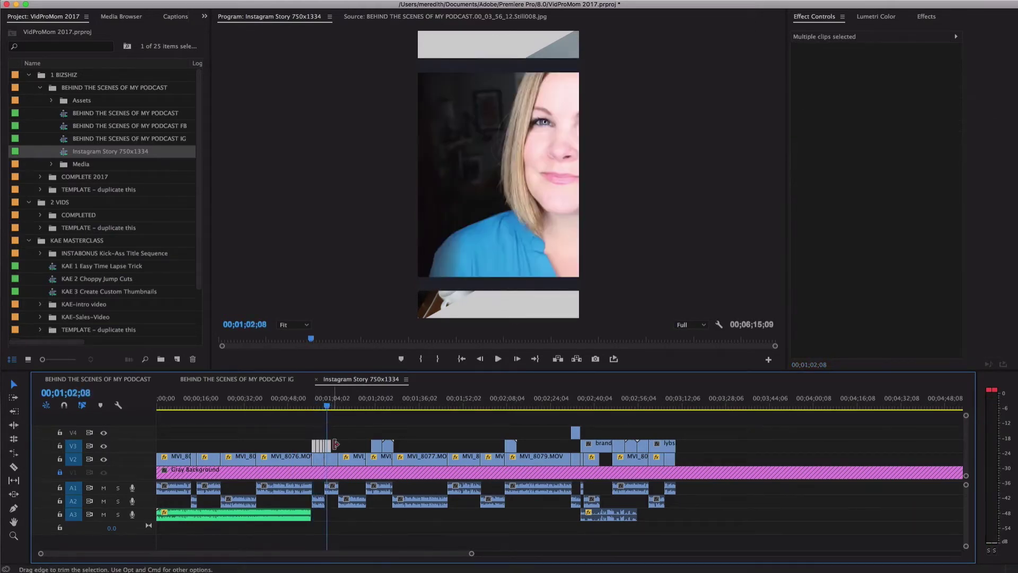
pyautogui.press('Delete')
pyautogui.click(375, 408)
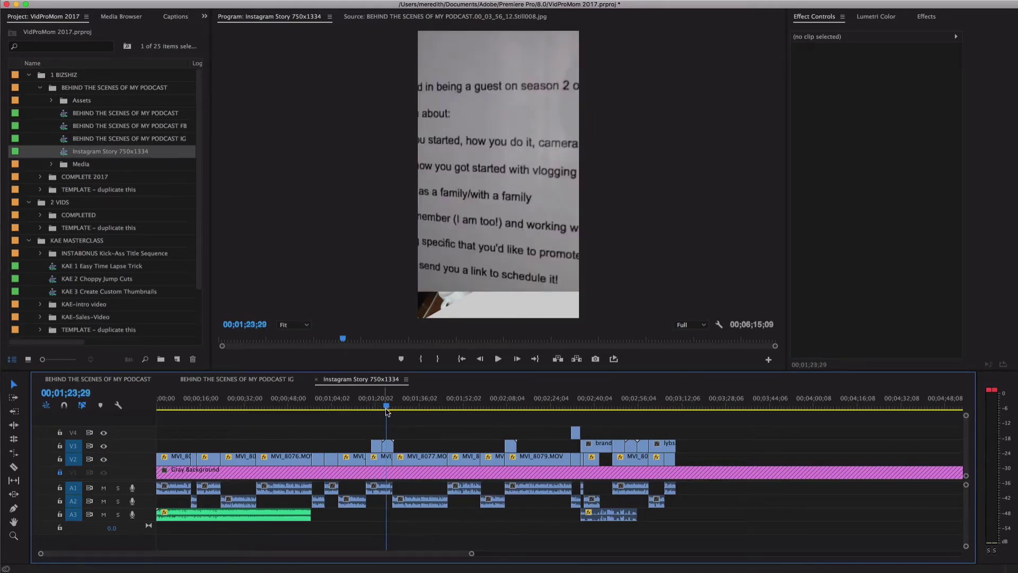
pyautogui.click(379, 445)
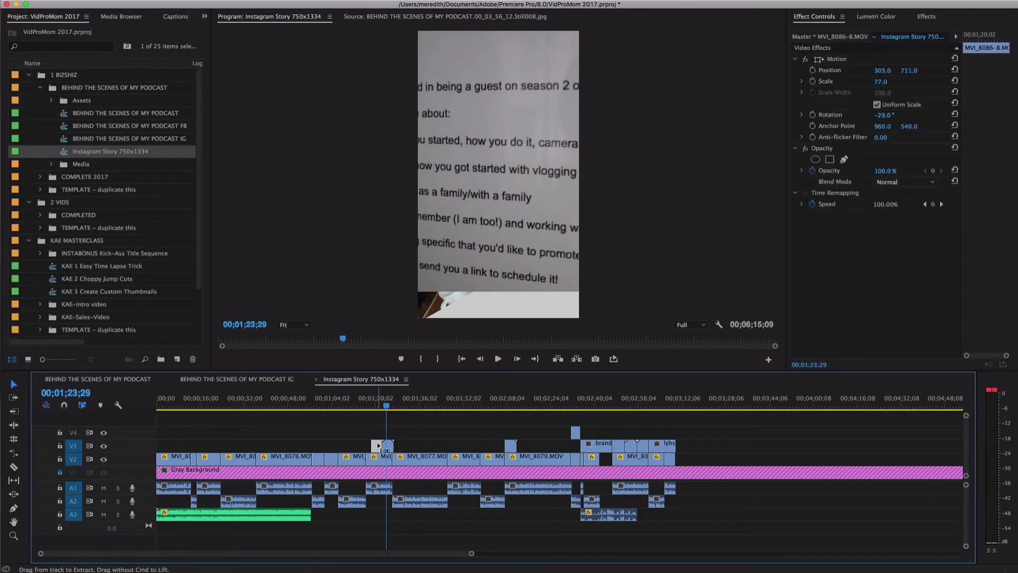
pyautogui.press('Up')
pyautogui.click(386, 445)
# Apply the tilted framing to MVI_8087-B, the V4 clip, the guest and lybsinupload clips, checking 00;02;48.
pyautogui.click(390, 407)
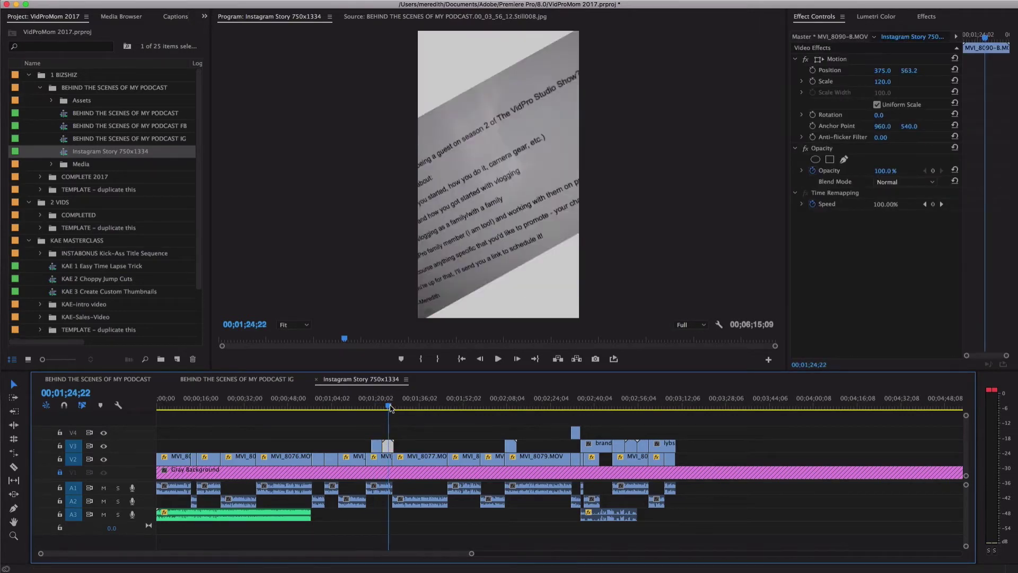
pyautogui.press('space')
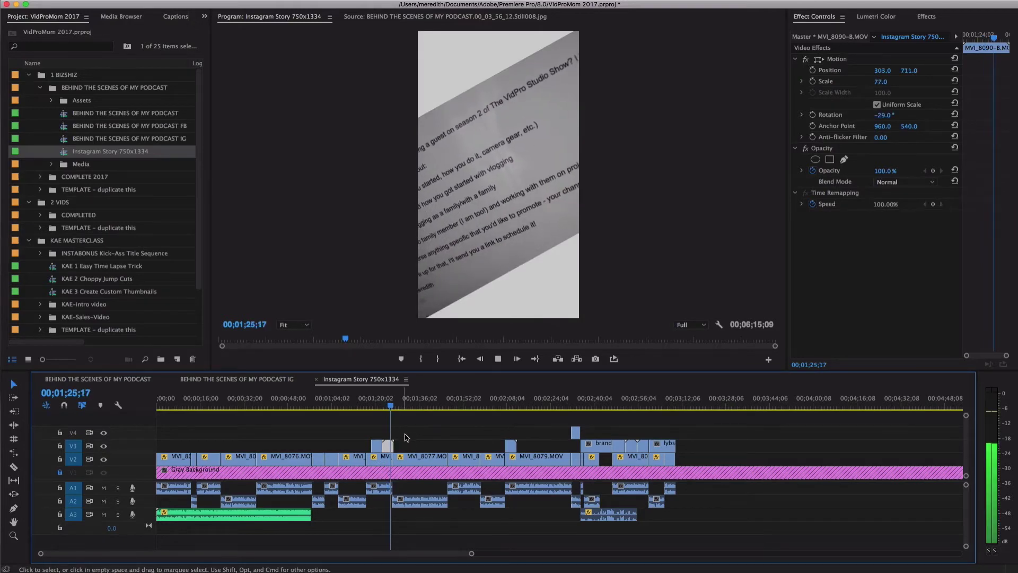
pyautogui.click(510, 406)
pyautogui.click(510, 445)
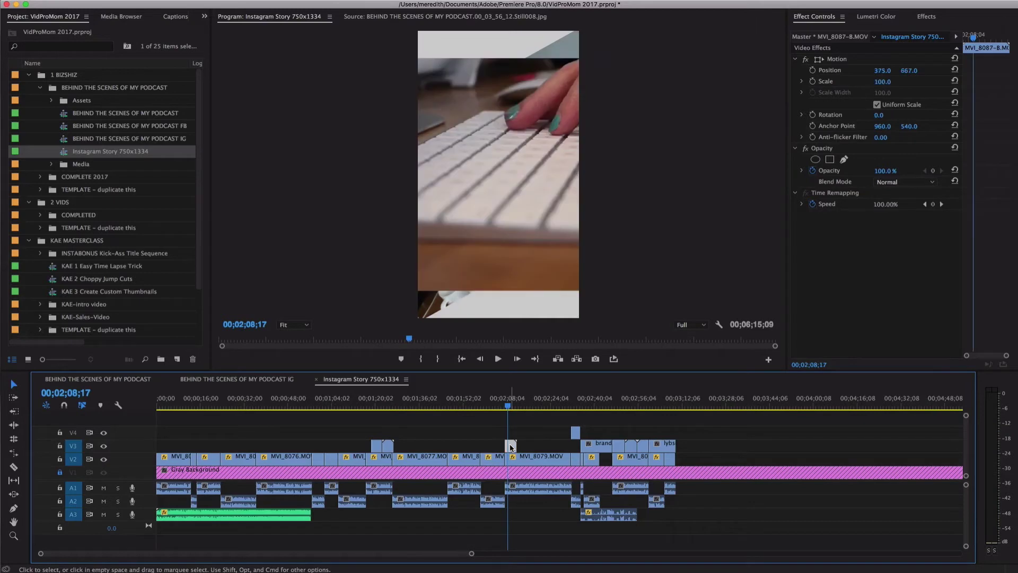
pyautogui.click(575, 406)
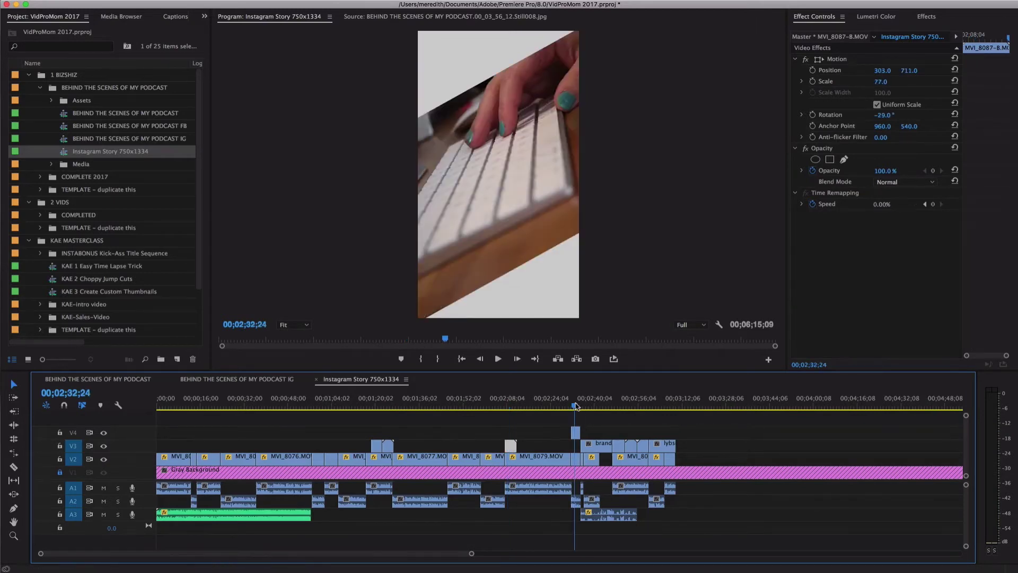
pyautogui.click(577, 432)
pyautogui.click(598, 407)
pyautogui.click(597, 443)
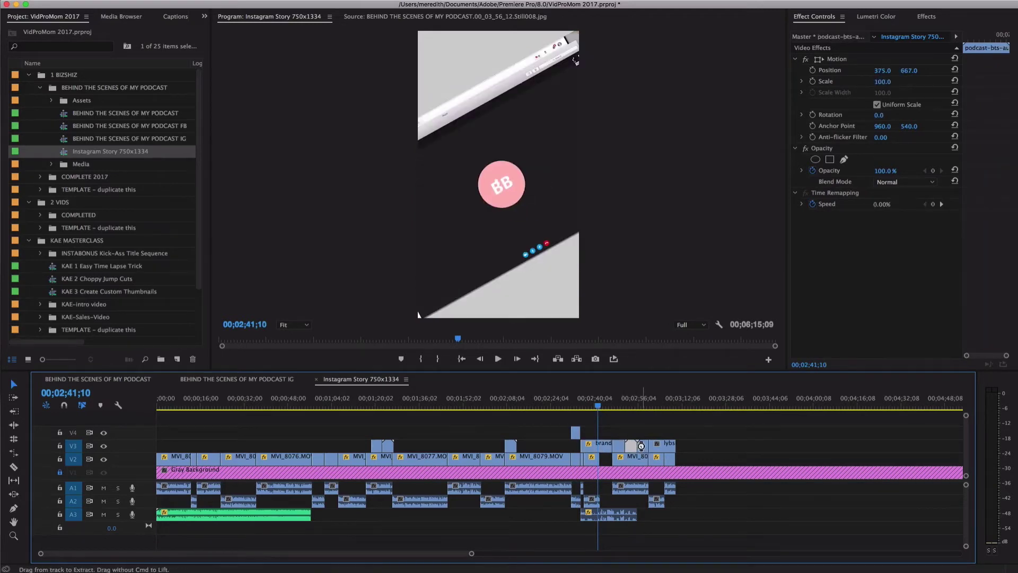
pyautogui.click(666, 445)
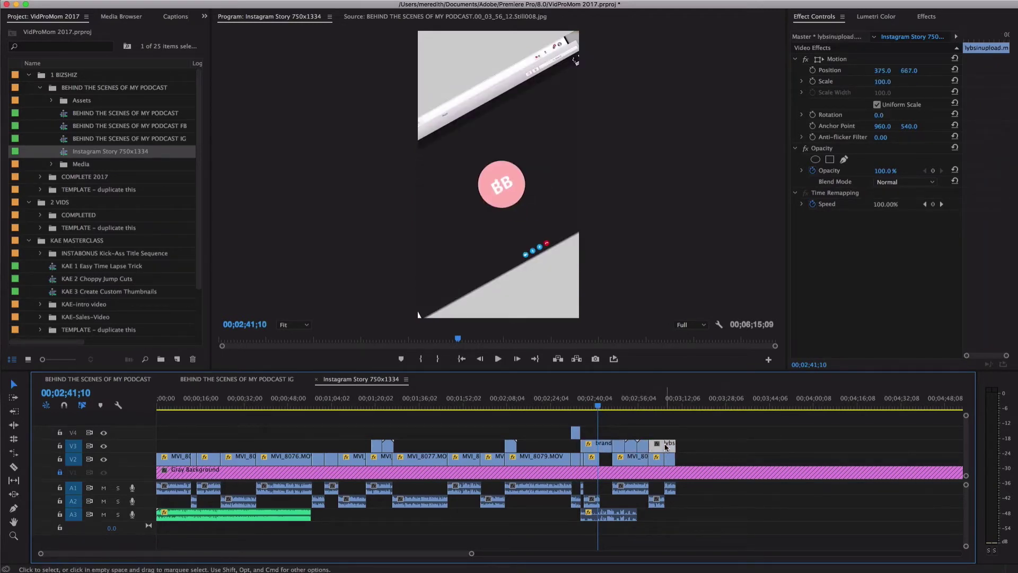
pyautogui.click(617, 407)
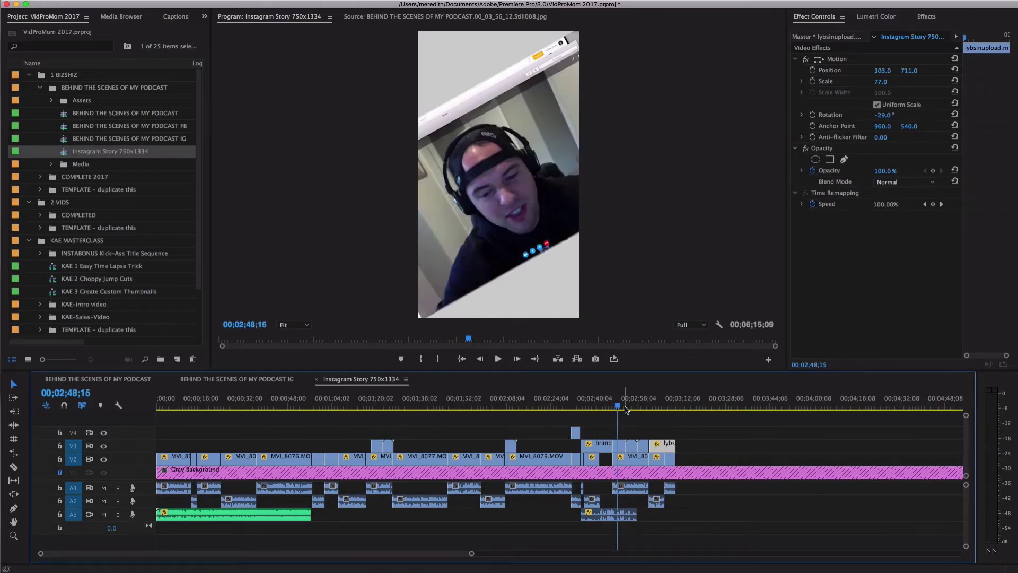
pyautogui.moveTo(626, 410); pyautogui.dragTo(319, 409)
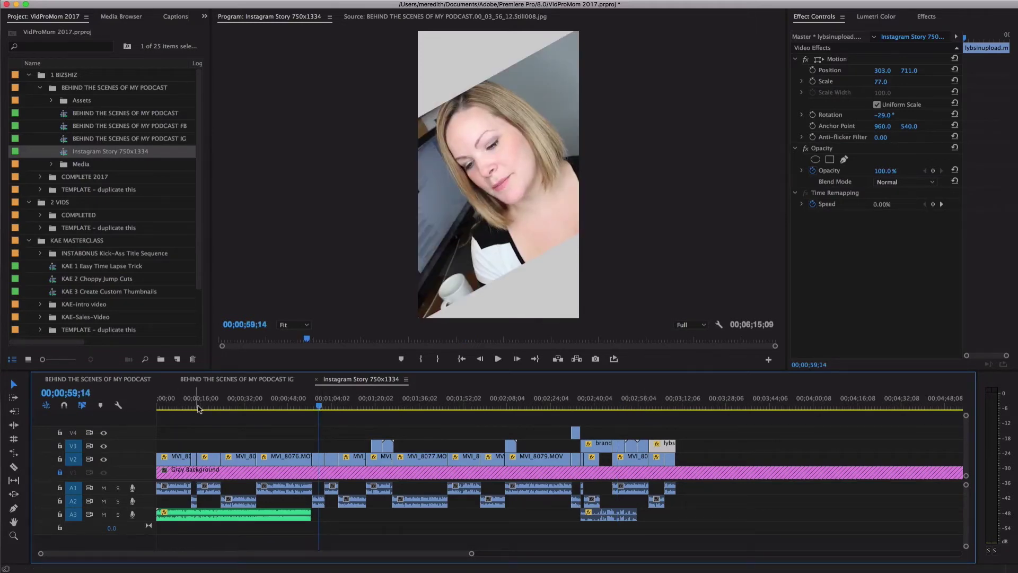
pyautogui.click(198, 407)
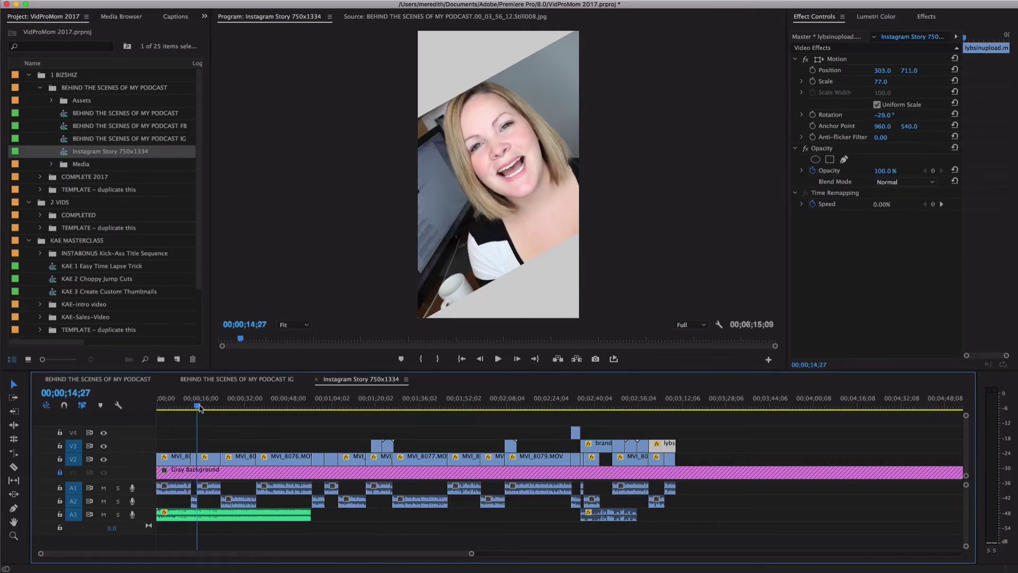
# Mark an 8;20-long range for the second part and open its Export Settings and Output Name.
pyautogui.hotkey('ctrl', 'a')
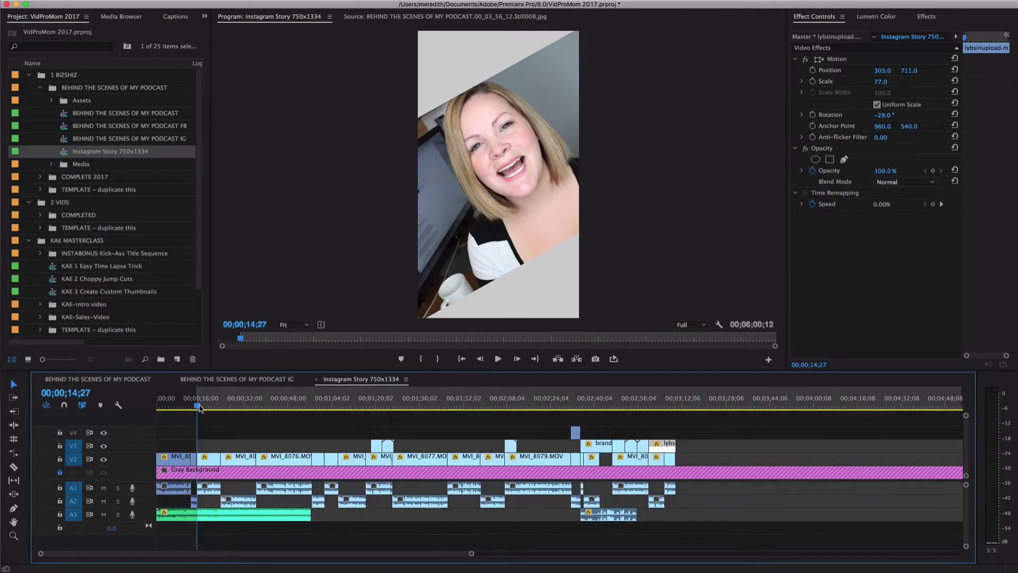
pyautogui.press('space')
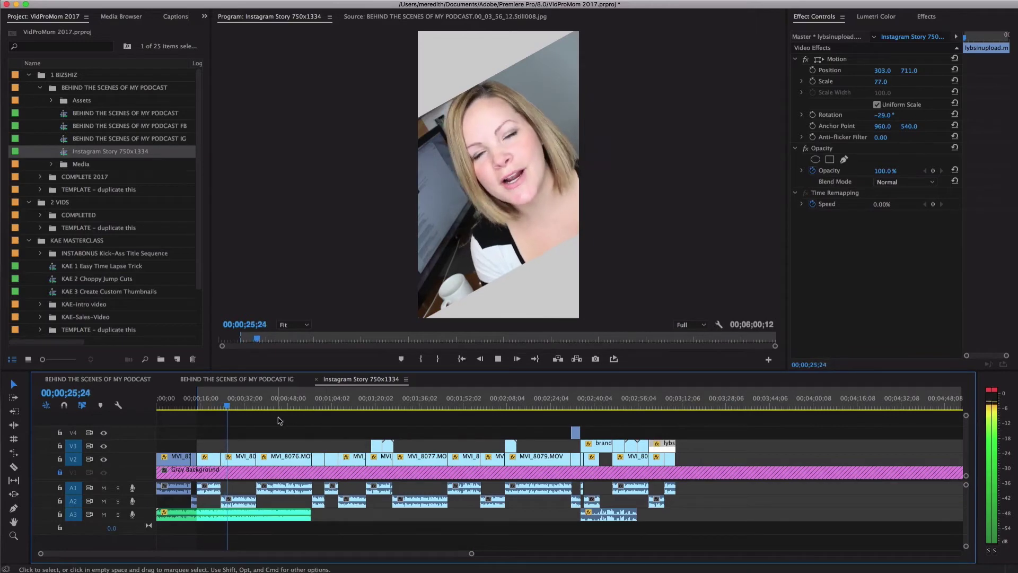
pyautogui.click(228, 410)
pyautogui.moveTo(228, 408); pyautogui.dragTo(222, 410)
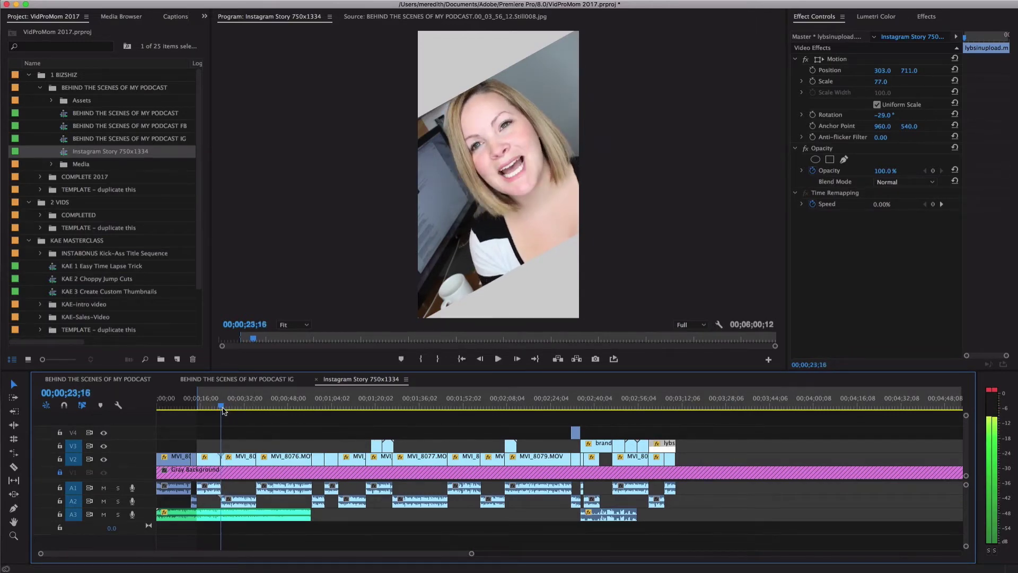
pyautogui.click(231, 437)
pyautogui.press('x')
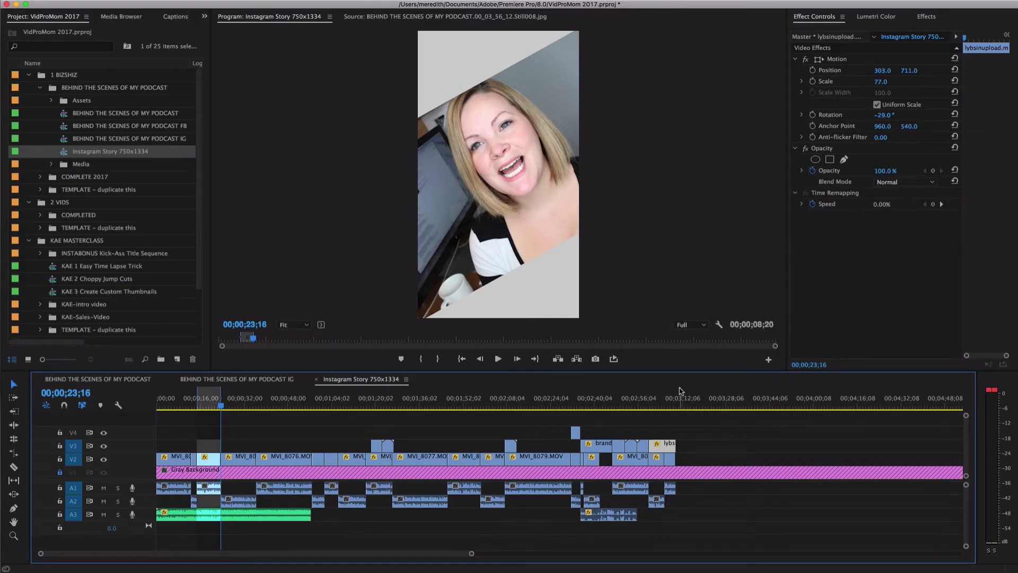
pyautogui.press('super+m')
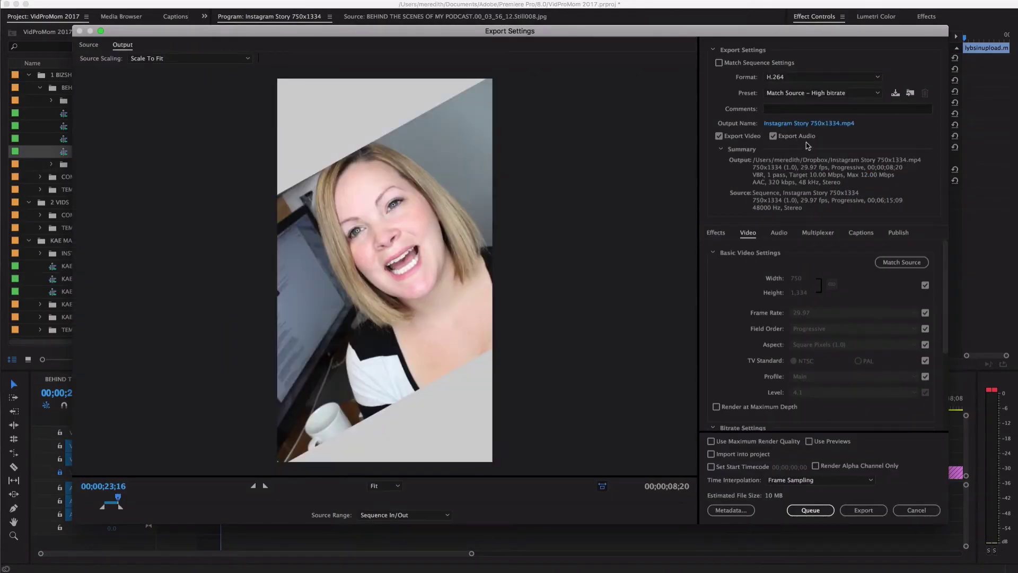
pyautogui.click(806, 123)
# Save the output as BTS PODCAST IG 2.mp4 and add it to the Media Encoder queue.
pyautogui.click(334, 91)
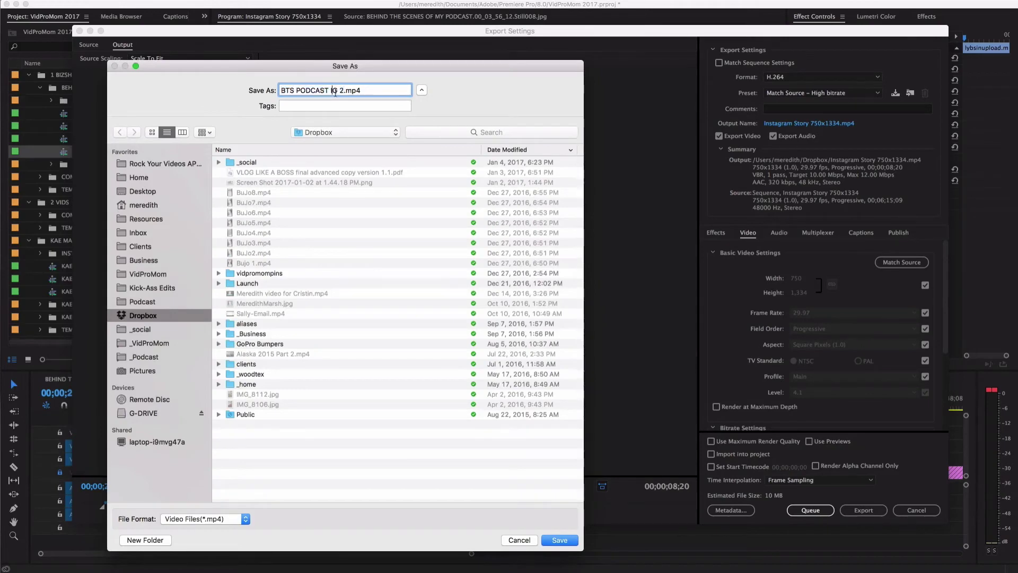
pyautogui.click(563, 540)
pyautogui.click(809, 510)
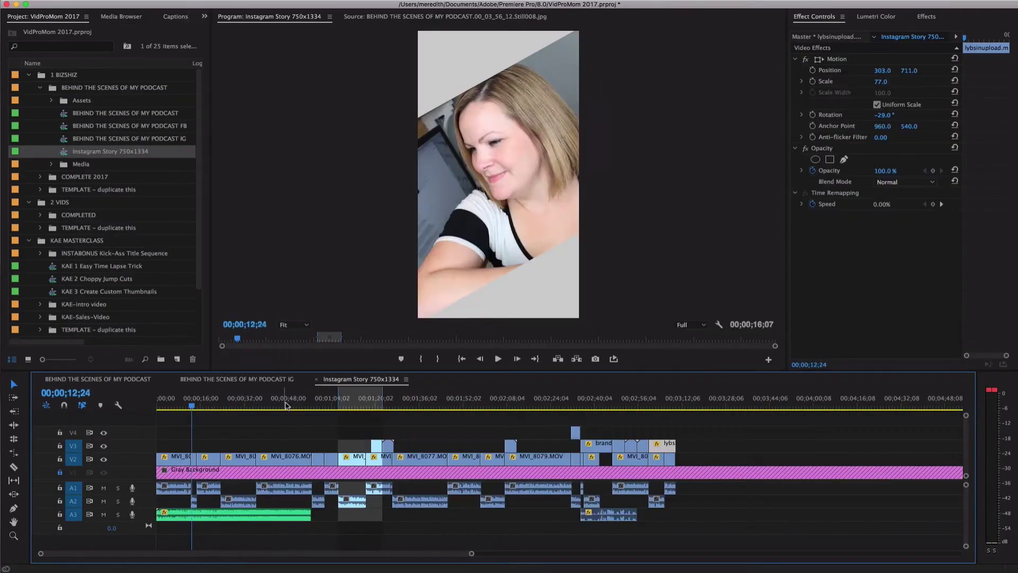
# Mark In and Out points for the next part, queue it, and show the seven-export queue.
pyautogui.moveTo(398, 408); pyautogui.dragTo(579, 408)
pyautogui.press('i')
pyautogui.press('space')
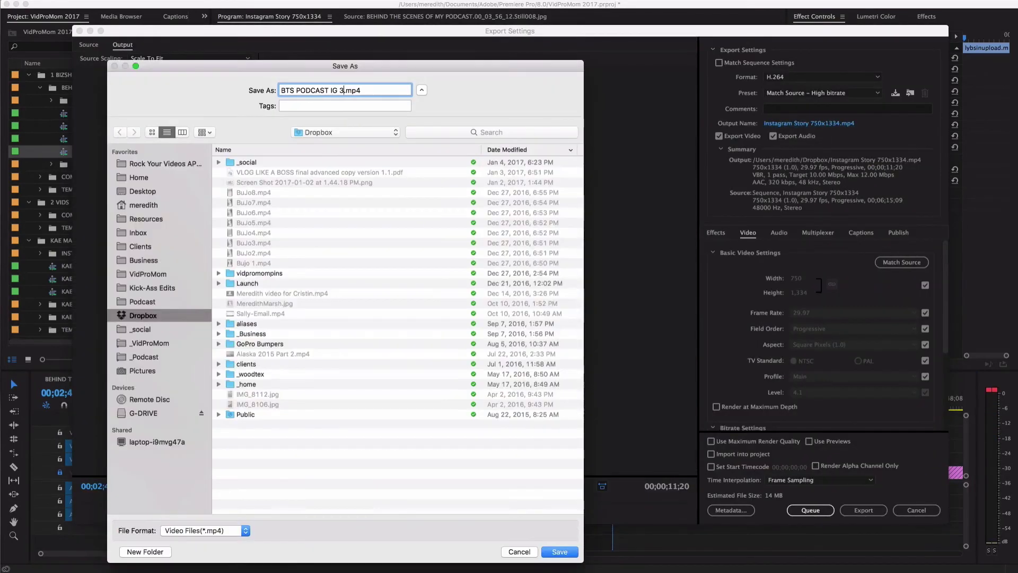
pyautogui.press('Return')
pyautogui.press('Return')
pyautogui.moveTo(621, 406); pyautogui.dragTo(648, 408)
pyautogui.press('o')
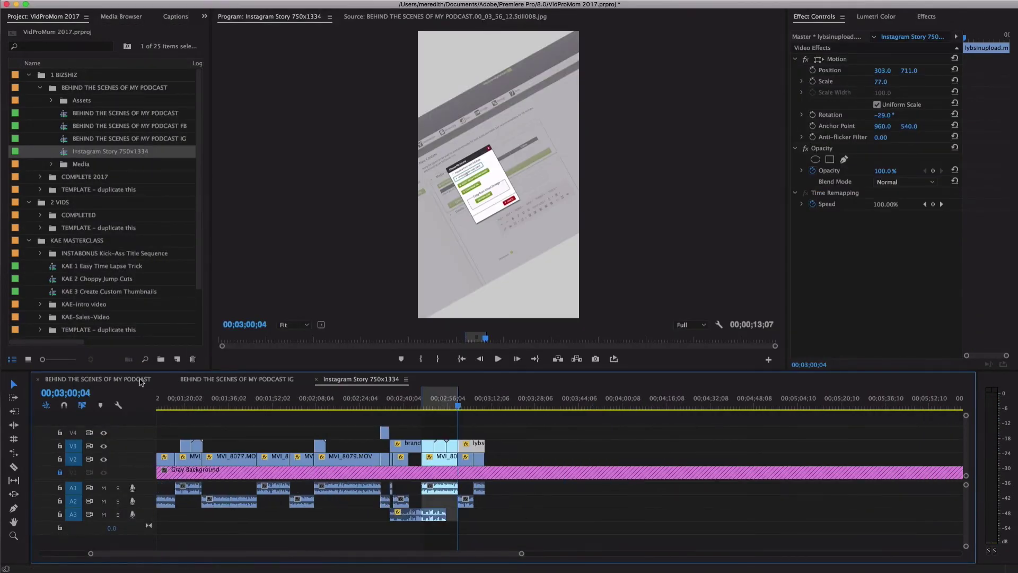
pyautogui.click(140, 379)
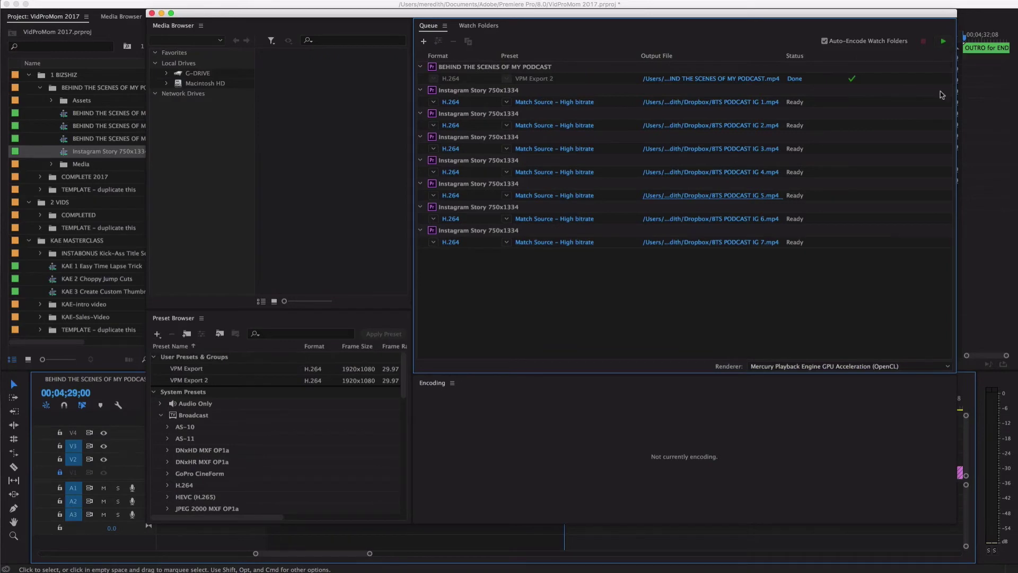
# Start the Media Encoder queue to encode BTS PODCAST IG 1–7.mp4.
pyautogui.click(943, 42)
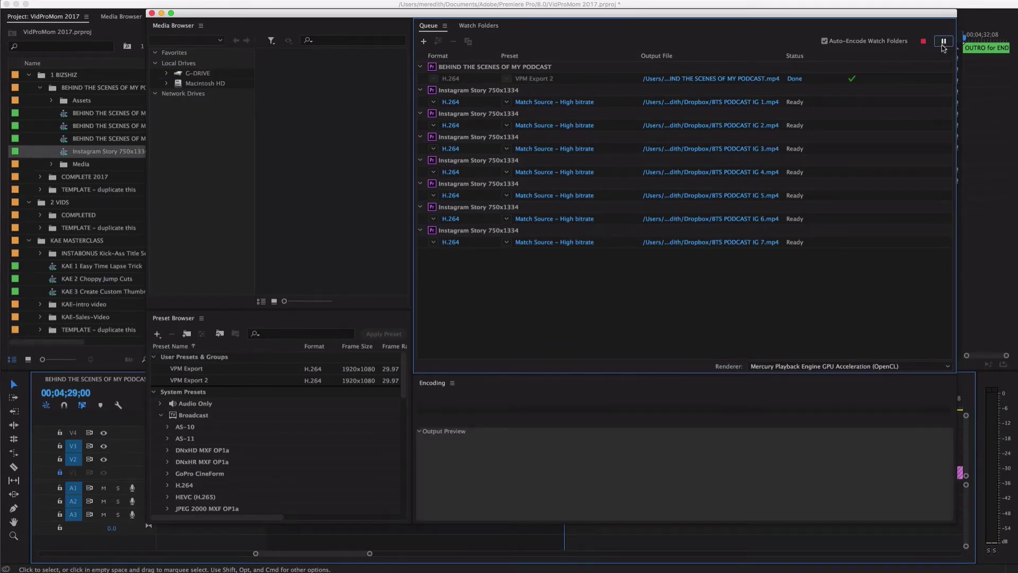